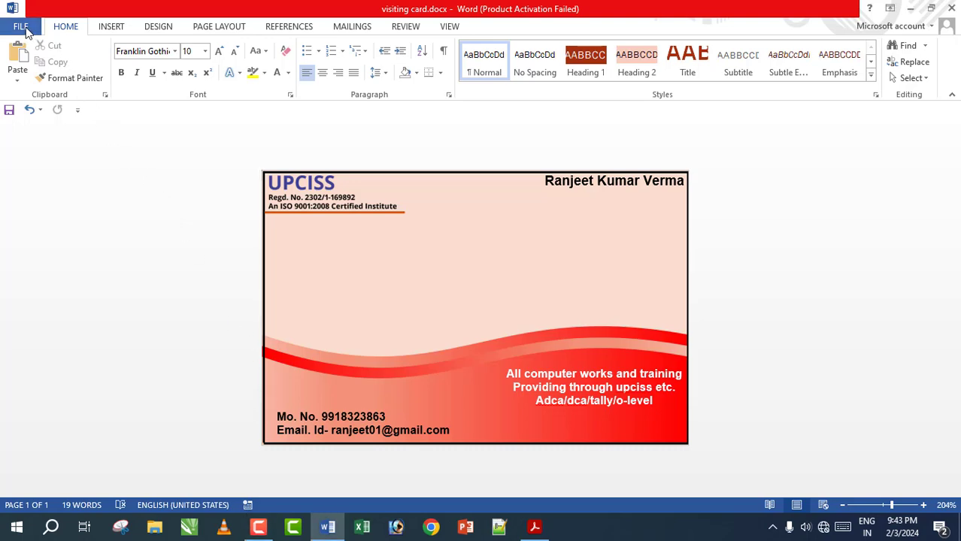
# Create a new blank Word document
pyautogui.click(28, 33)
pyautogui.click(27, 87)
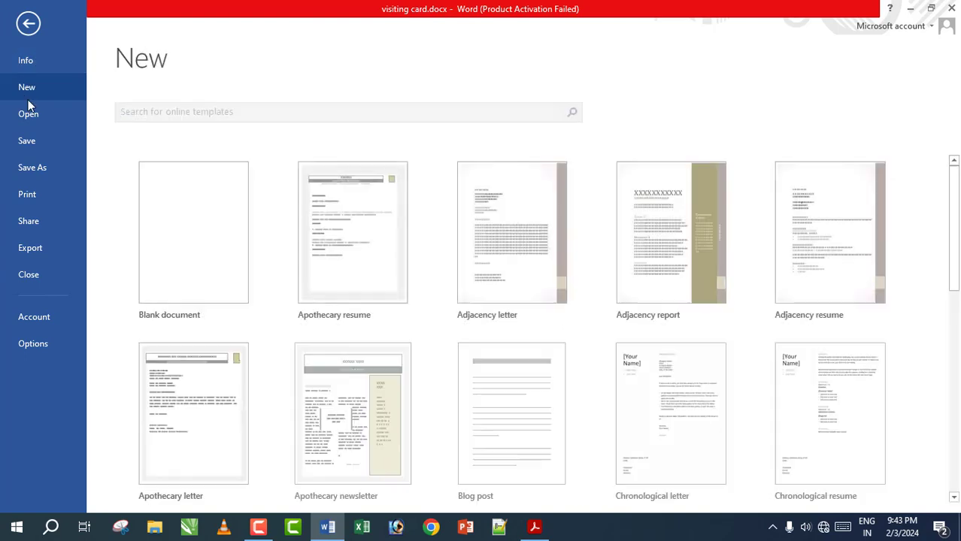
pyautogui.click(188, 254)
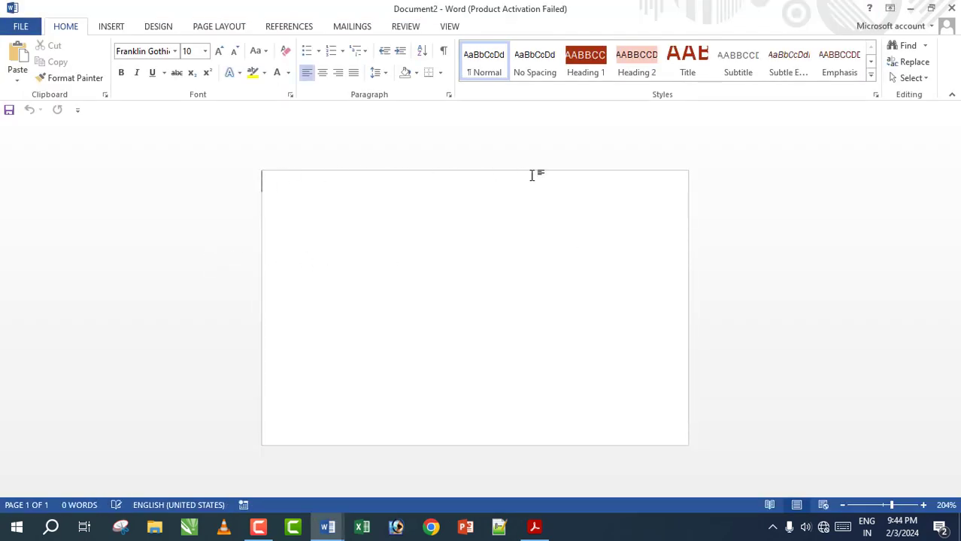
# Set a custom 3.1" × 2" page size with all margins at 0", ignoring the margin warning
pyautogui.click(199, 27)
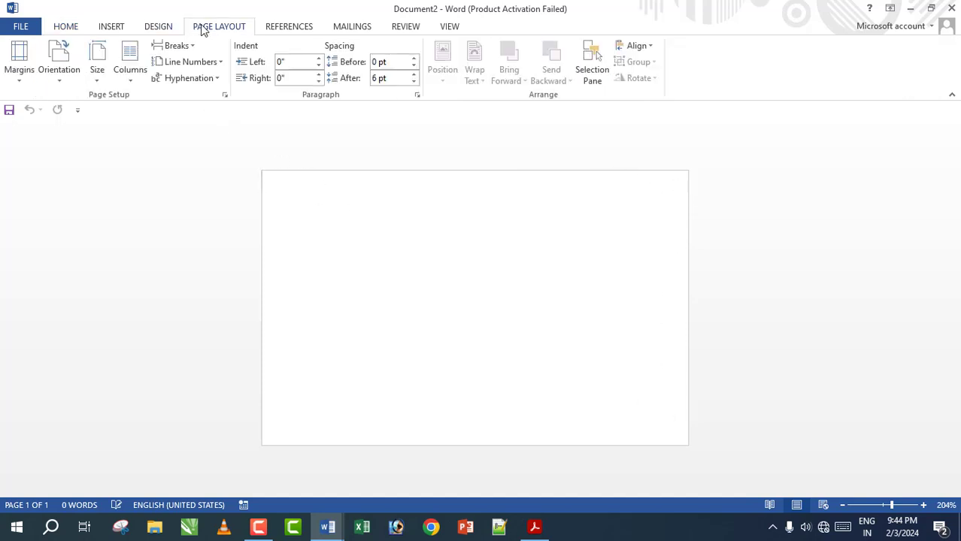
pyautogui.click(95, 82)
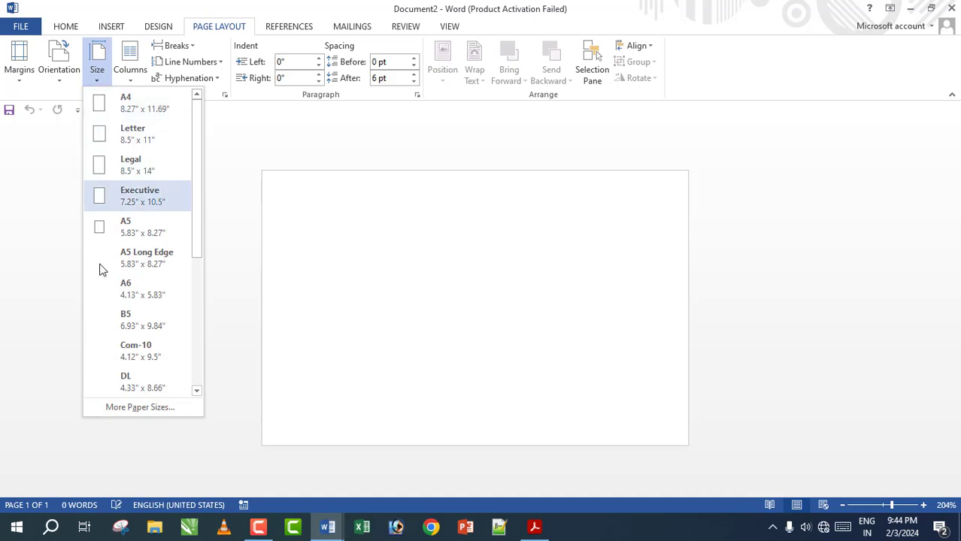
pyautogui.click(125, 409)
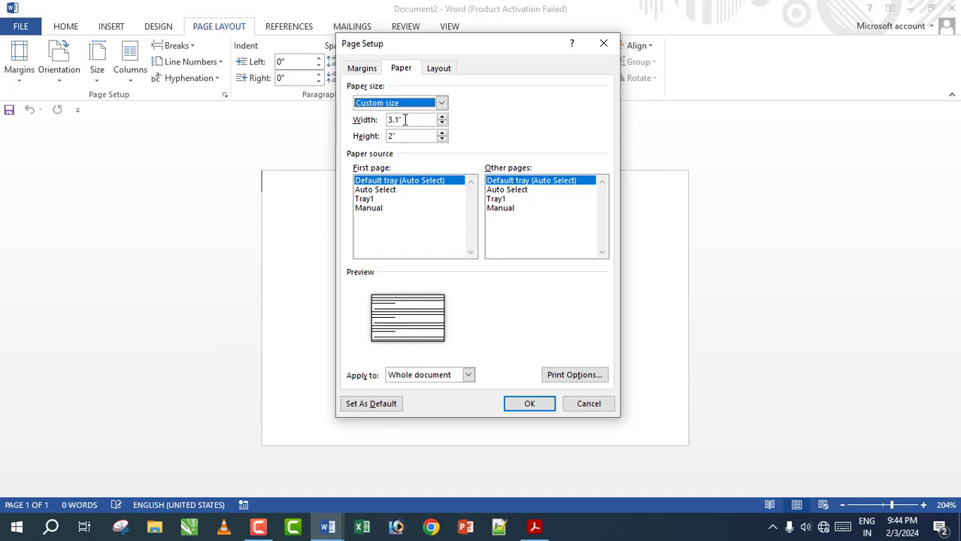
pyautogui.click(402, 136)
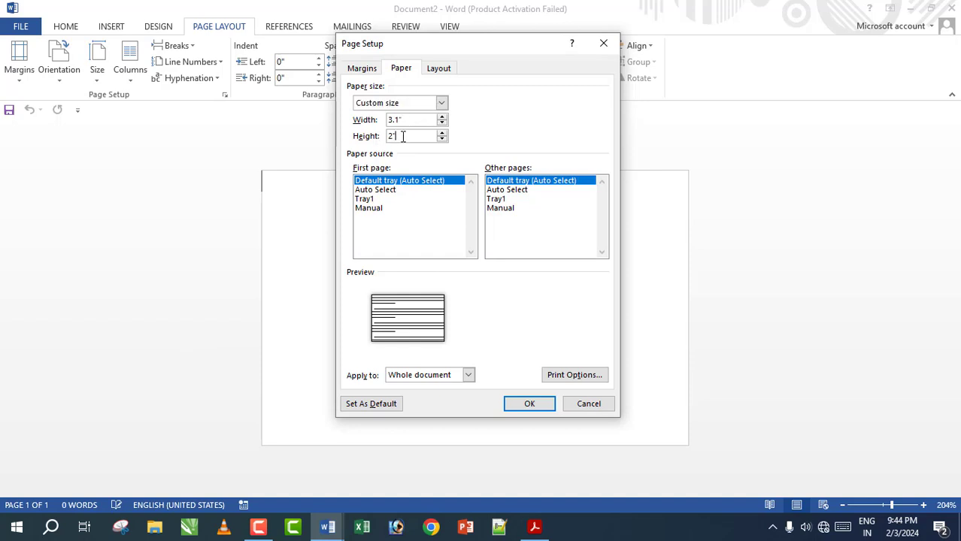
pyautogui.click(362, 69)
pyautogui.click(415, 136)
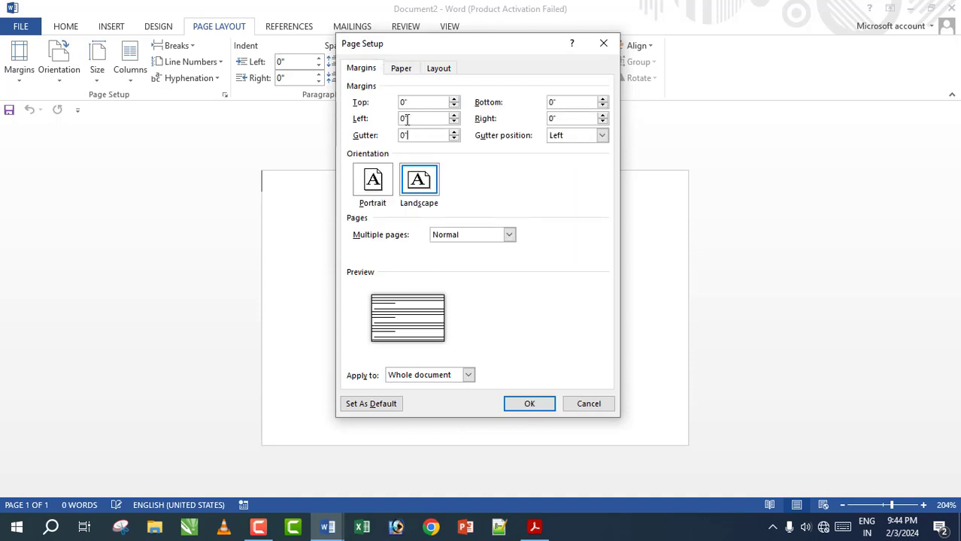
pyautogui.click(407, 105)
pyautogui.click(520, 404)
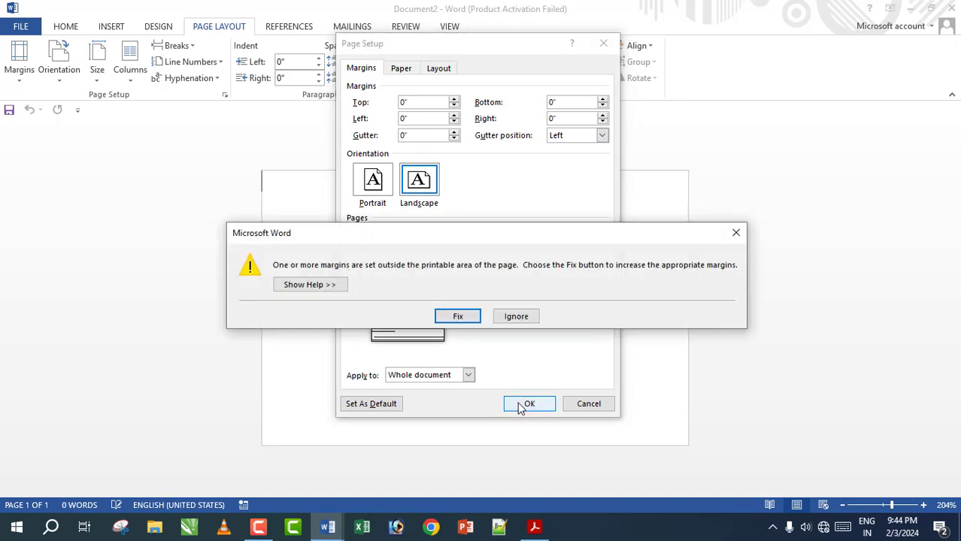
pyautogui.click(511, 317)
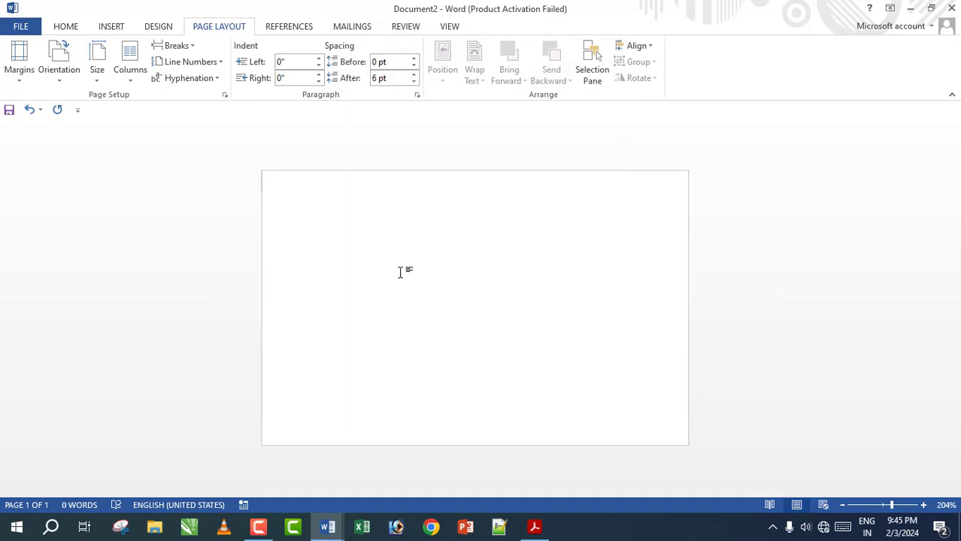
# Draw a rectangle in the bottom-left corner of the card
pyautogui.click(110, 26)
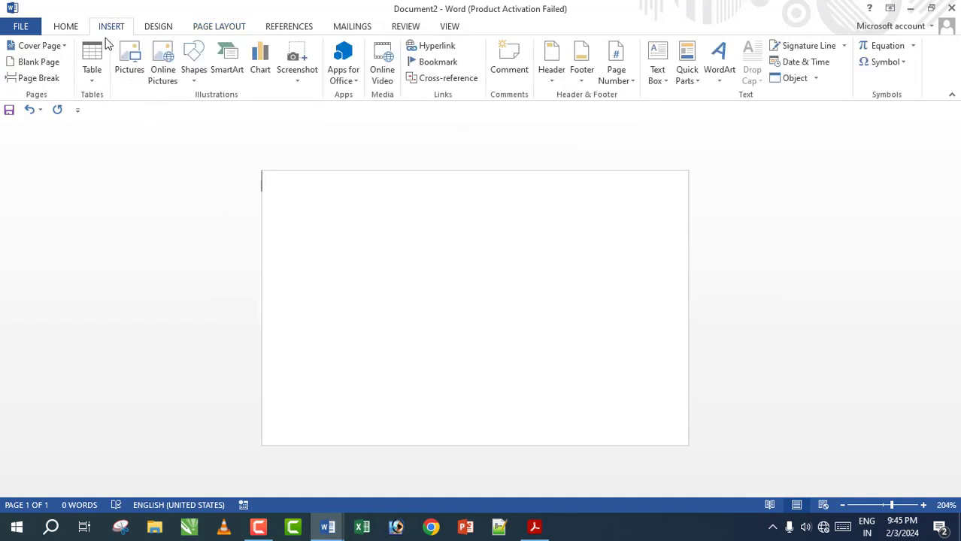
pyautogui.click(194, 79)
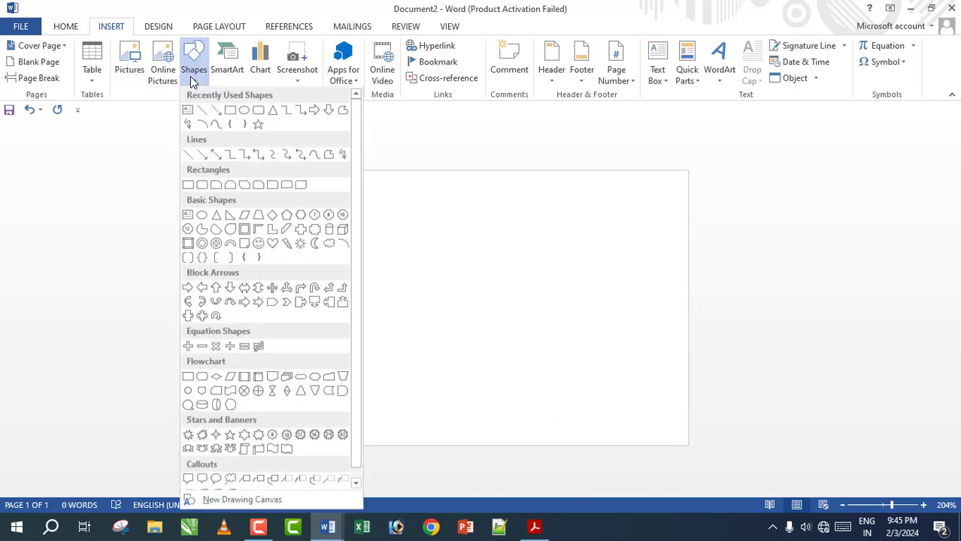
pyautogui.click(231, 112)
pyautogui.moveTo(269, 369); pyautogui.dragTo(466, 436)
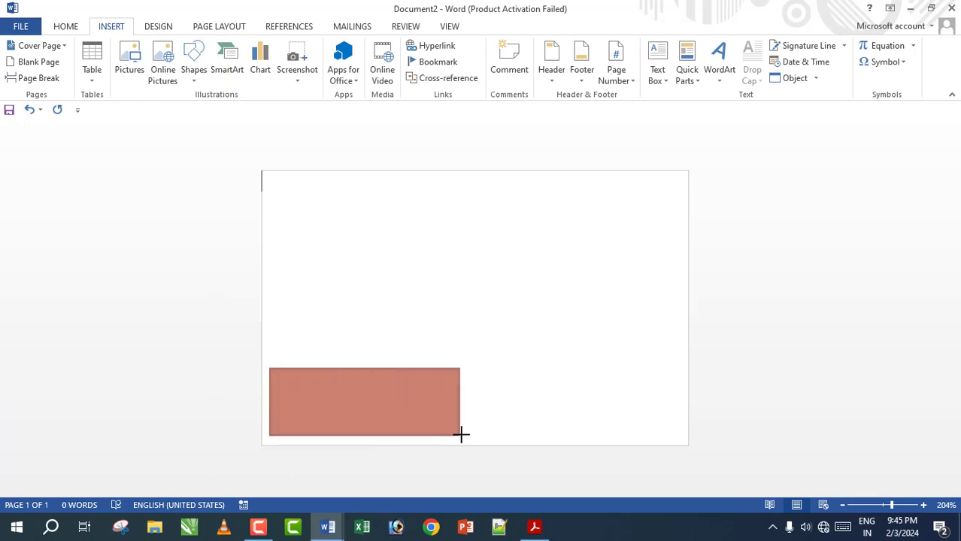
pyautogui.moveTo(388, 412); pyautogui.dragTo(387, 419)
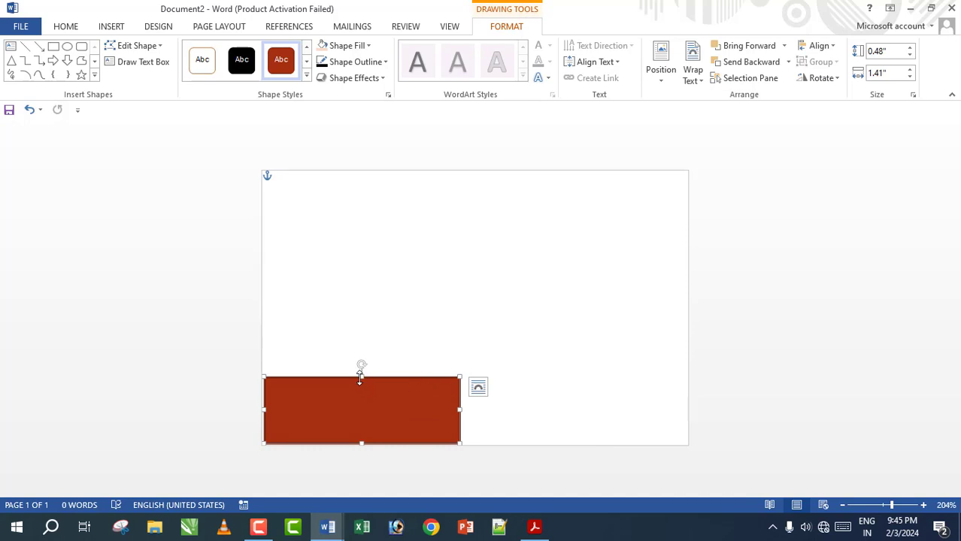
# Stretch the rectangle to 0.52" high and the full 3.1" card width
pyautogui.moveTo(360, 379); pyautogui.dragTo(358, 370)
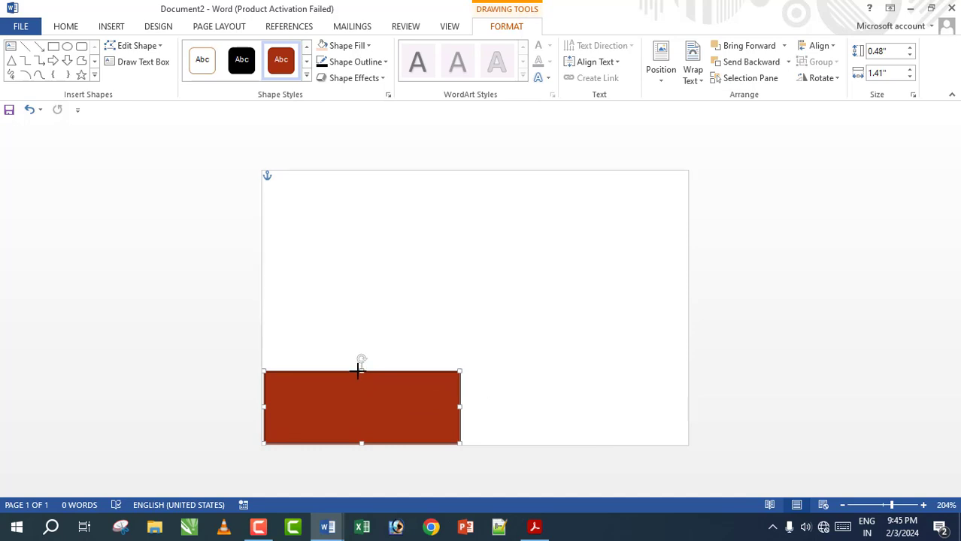
pyautogui.moveTo(460, 407); pyautogui.dragTo(688, 440)
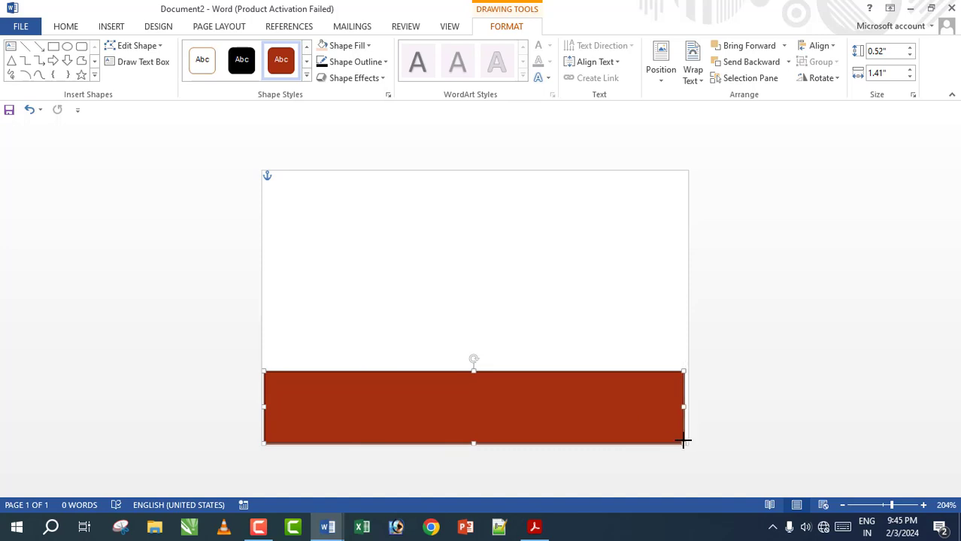
pyautogui.moveTo(688, 440); pyautogui.dragTo(689, 441)
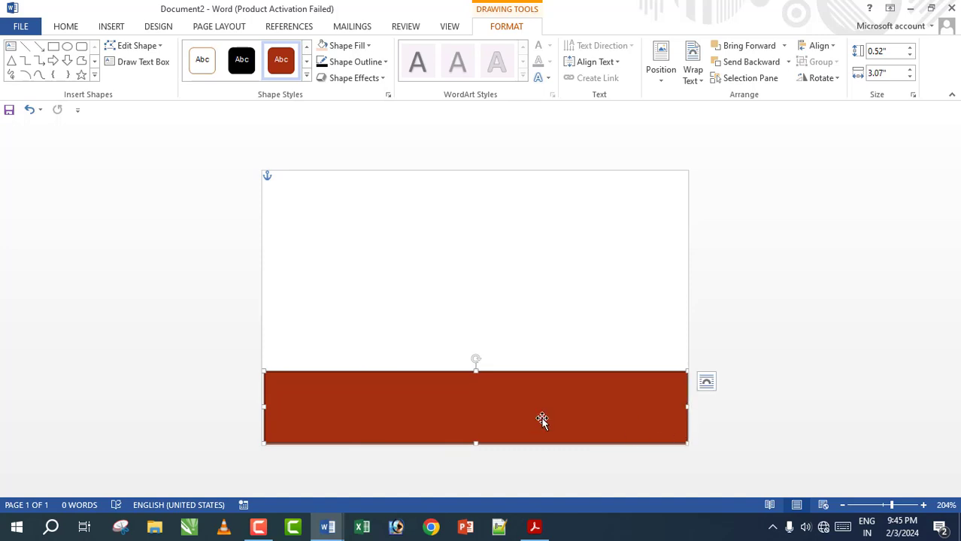
pyautogui.click(440, 342)
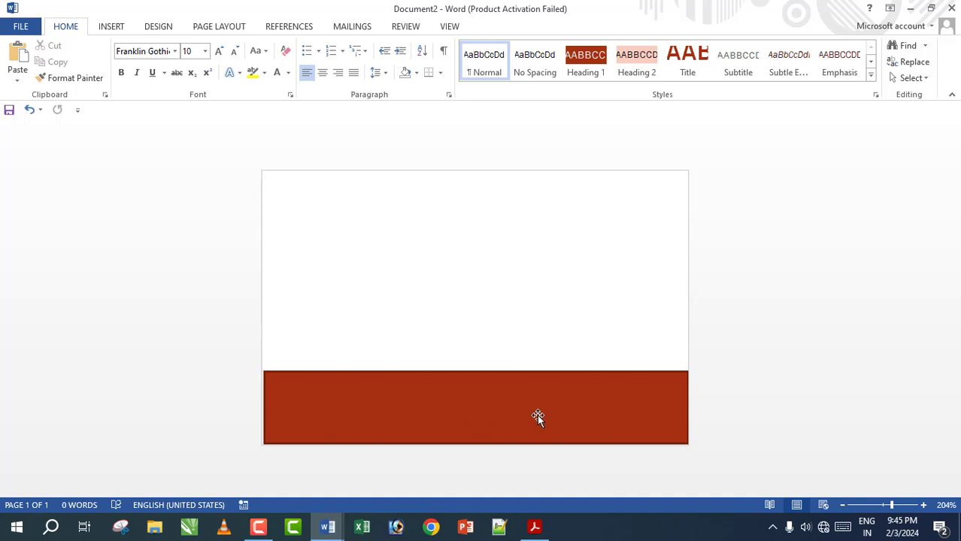
pyautogui.click(338, 413)
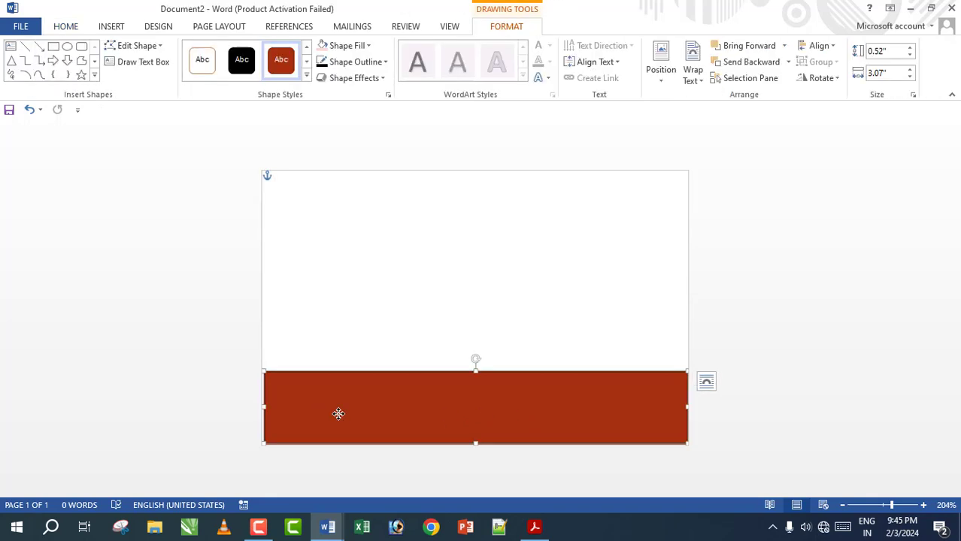
pyautogui.click(562, 335)
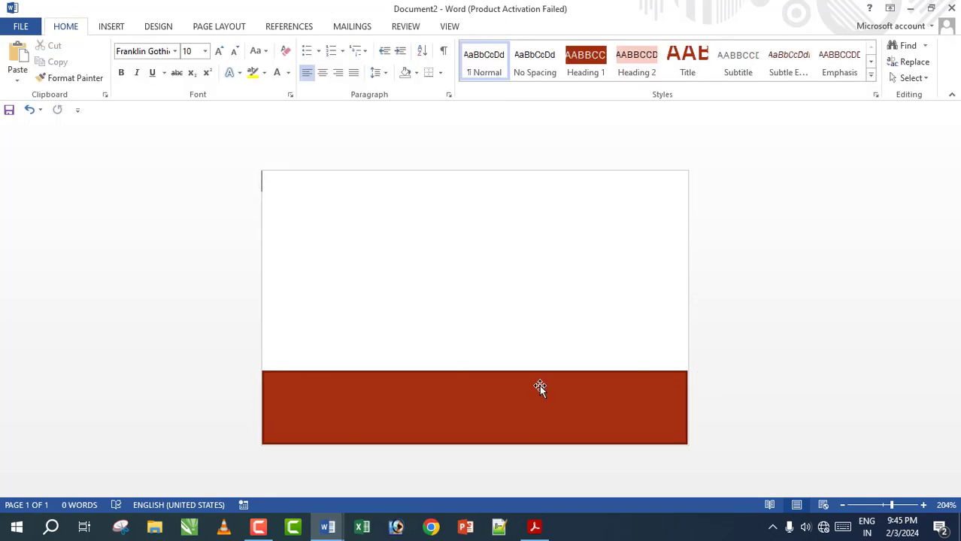
pyautogui.click(539, 387)
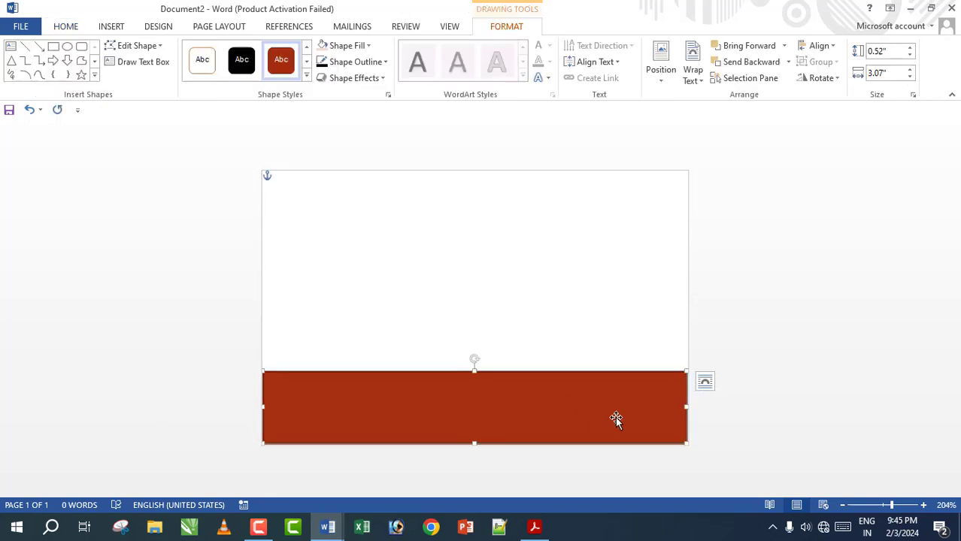
pyautogui.click(599, 326)
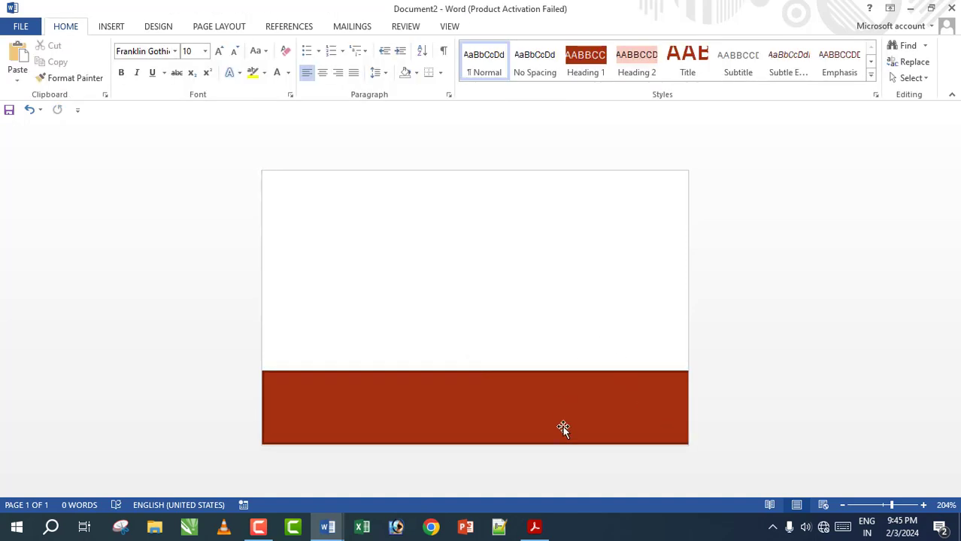
pyautogui.click(524, 410)
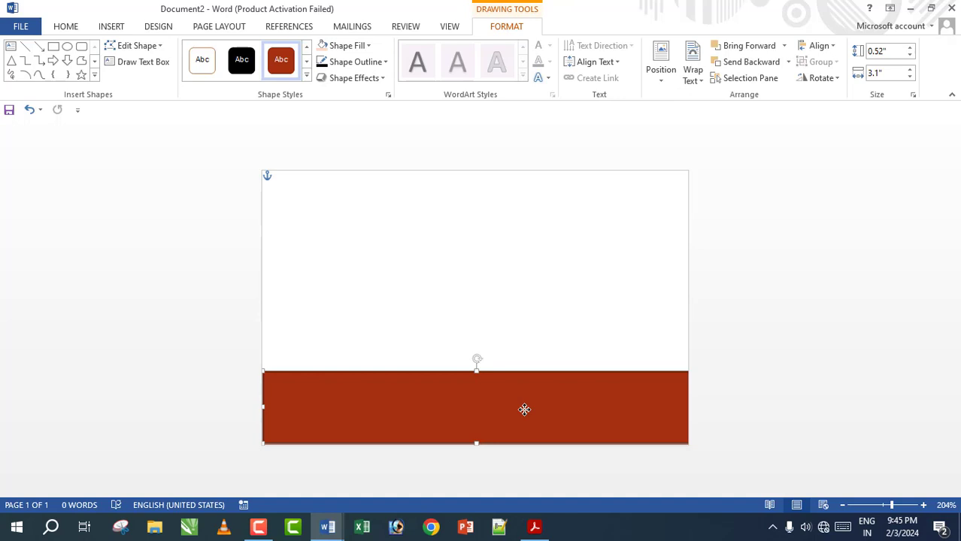
# Edit the band's points so its top edge curves into a wave, 0.57" × 3.07"
pyautogui.rightClick(517, 395)
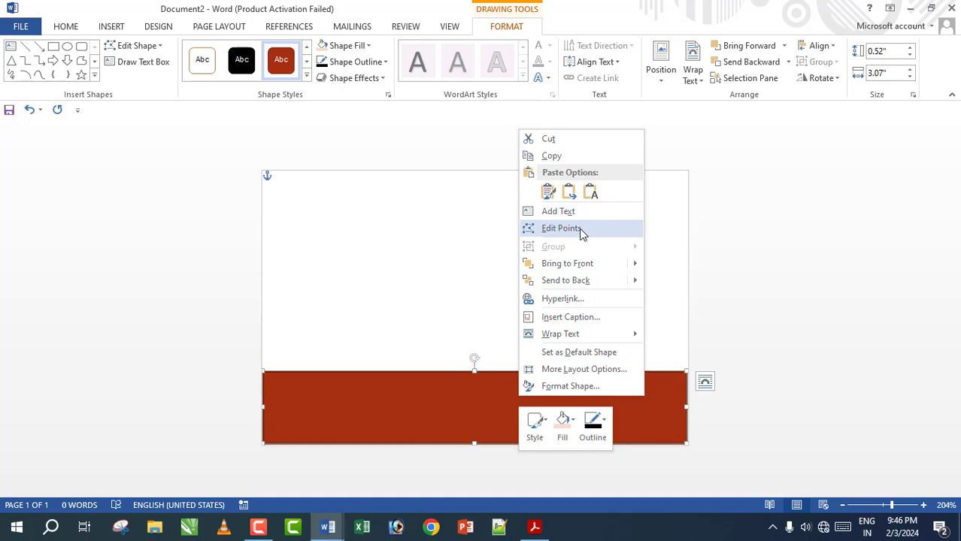
pyautogui.press('Escape')
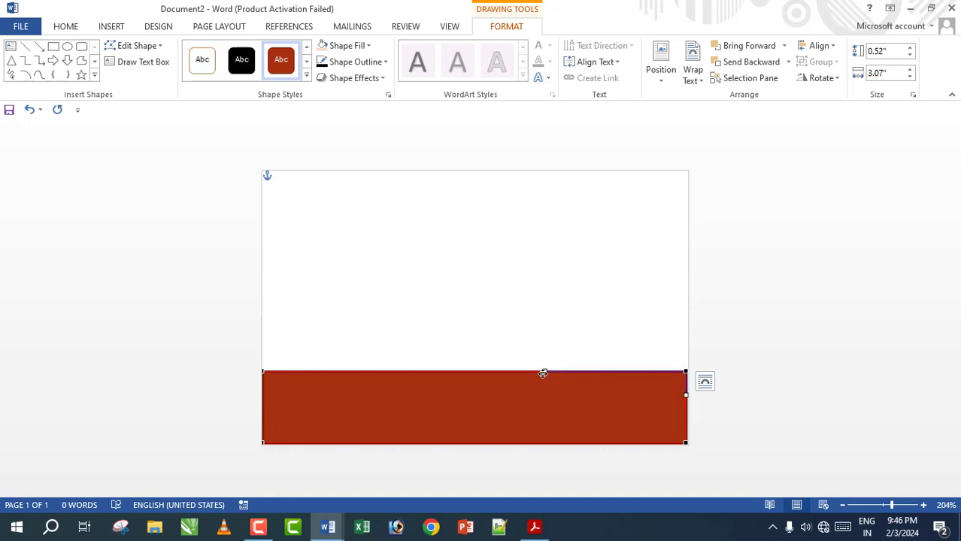
pyautogui.moveTo(544, 372); pyautogui.dragTo(552, 340)
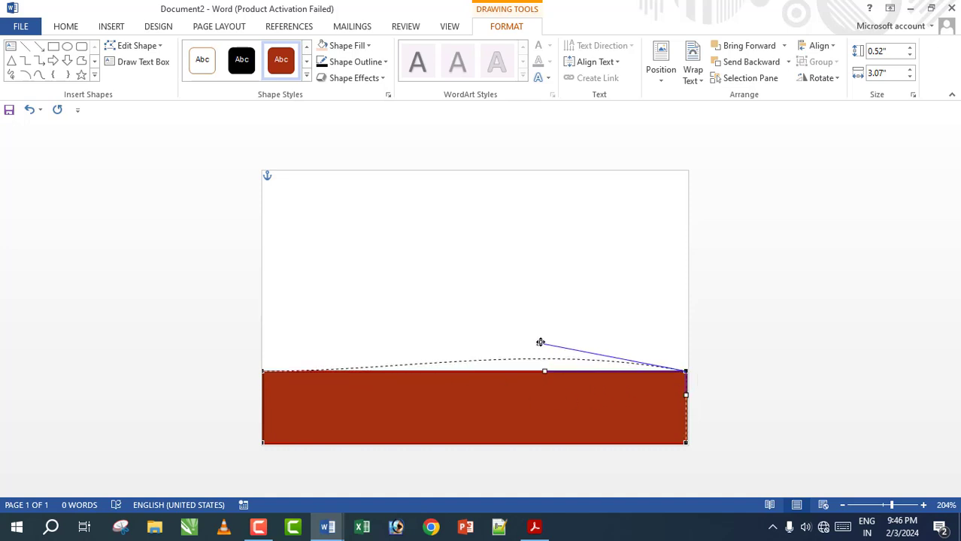
pyautogui.moveTo(552, 340); pyautogui.dragTo(548, 339)
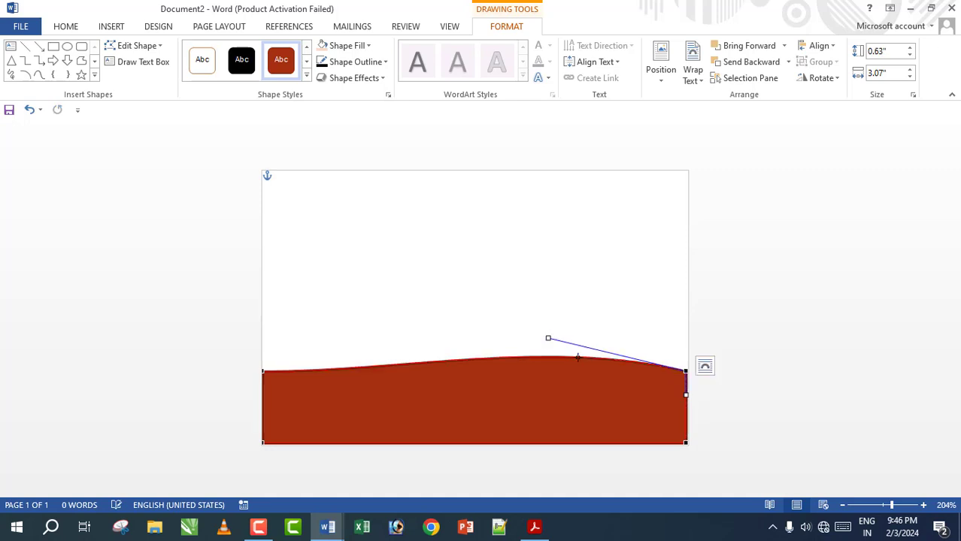
pyautogui.click(263, 371)
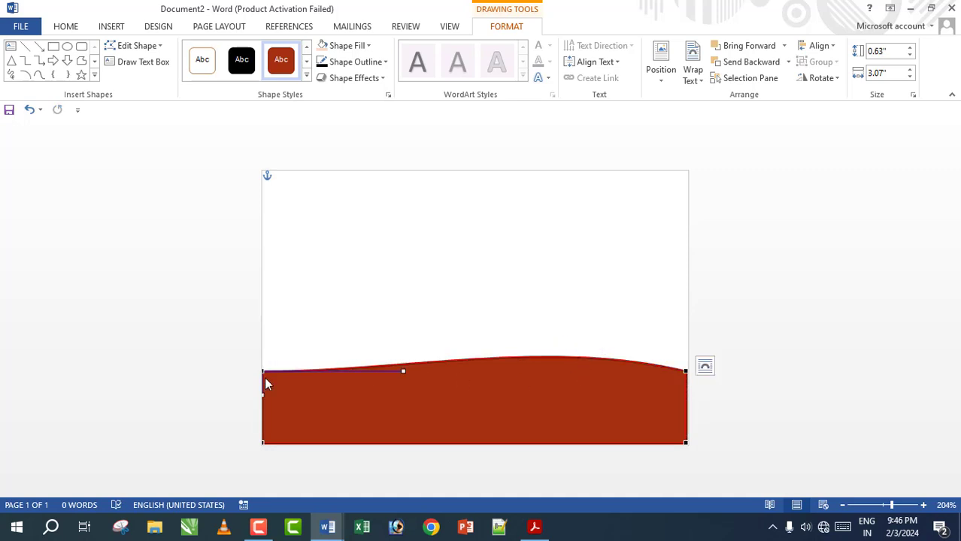
pyautogui.moveTo(404, 375); pyautogui.dragTo(406, 426)
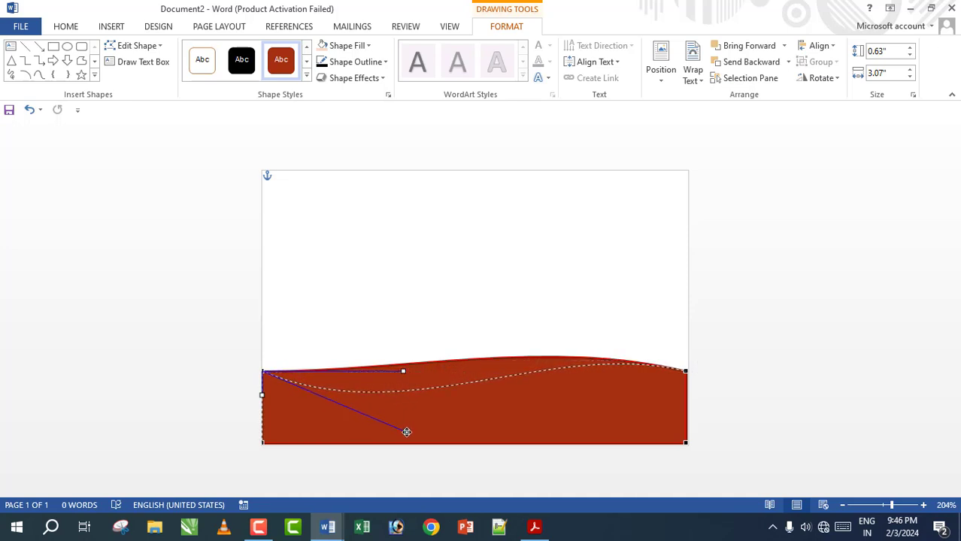
pyautogui.moveTo(406, 426); pyautogui.dragTo(406, 434)
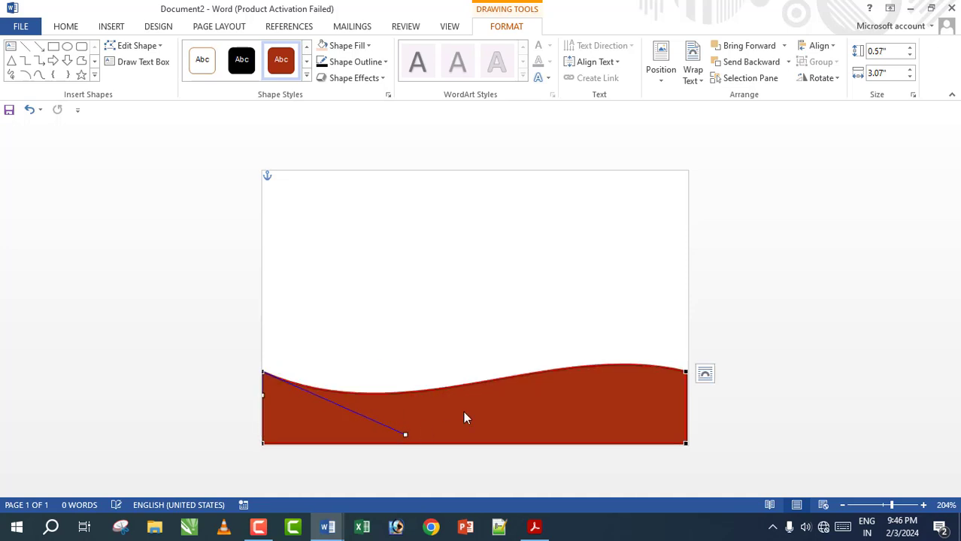
pyautogui.click(545, 414)
pyautogui.click(526, 291)
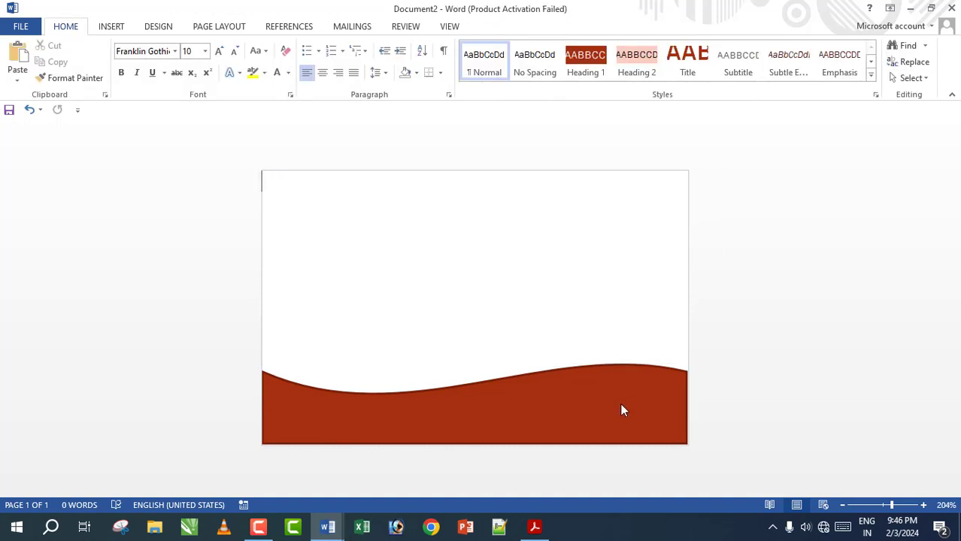
pyautogui.click(569, 414)
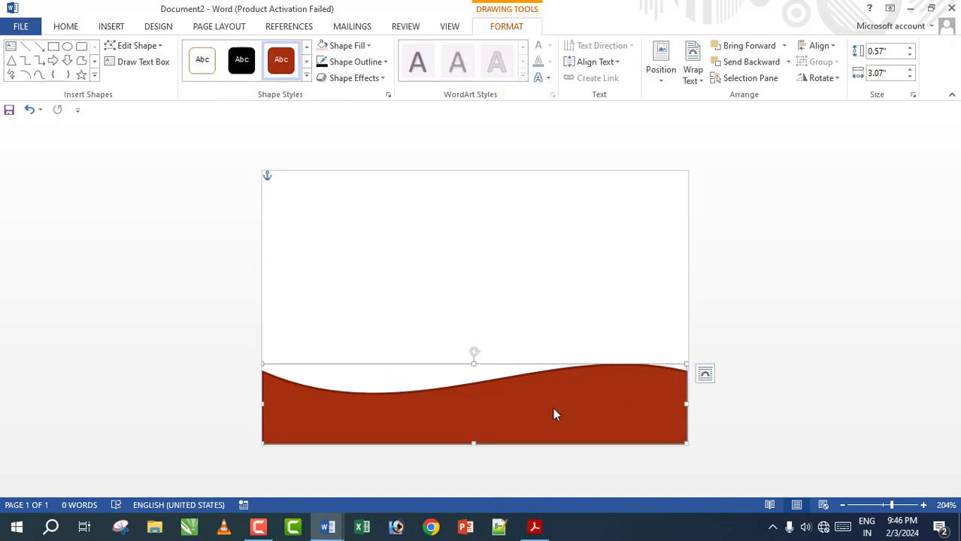
# Switch the wave band's fill to a gradient in Format Shape
pyautogui.rightClick(517, 391)
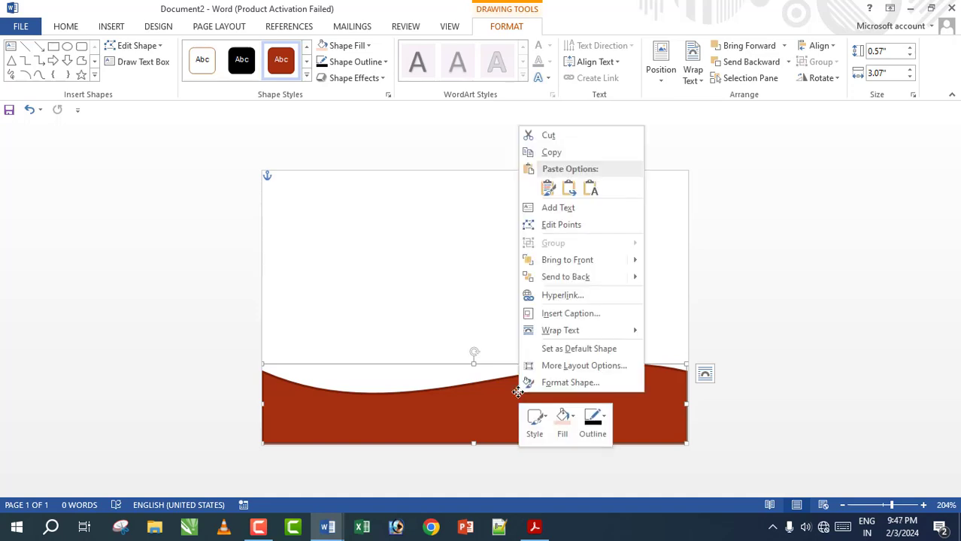
pyautogui.click(571, 384)
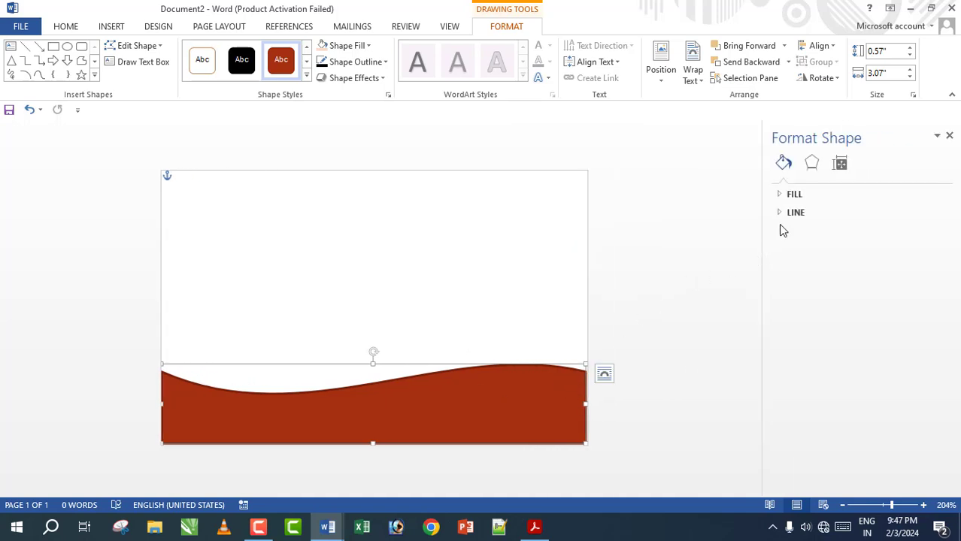
pyautogui.click(793, 194)
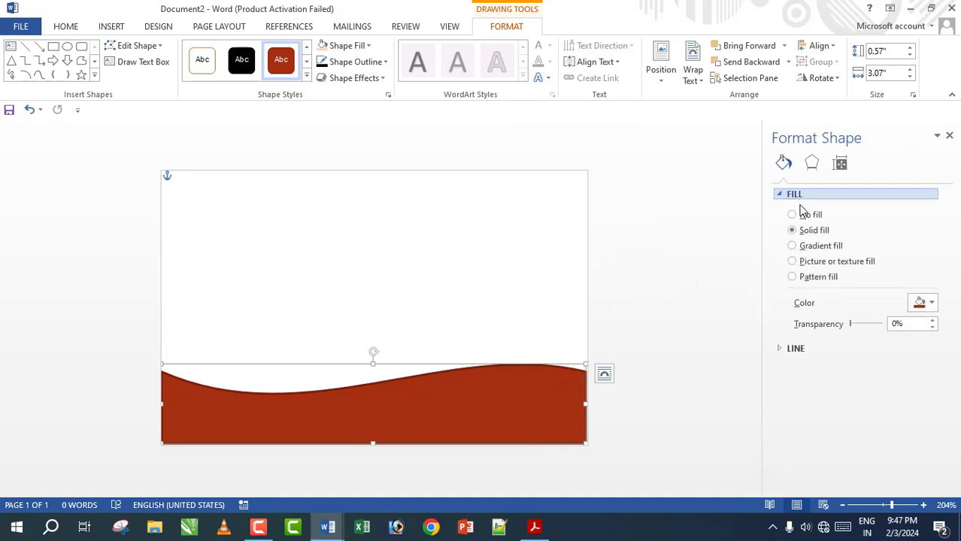
pyautogui.click(812, 251)
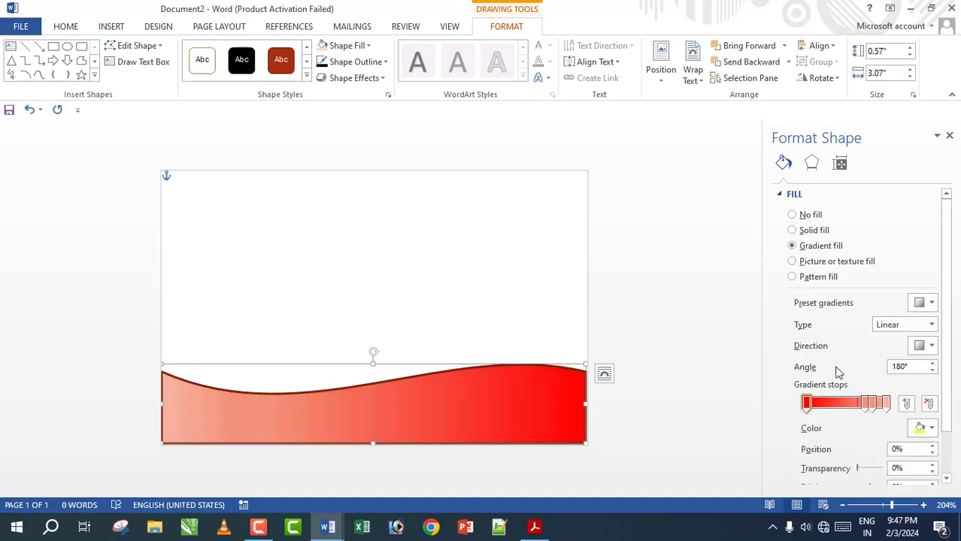
# Make the first gradient stop red and set the gradient angle to 180°
pyautogui.click(807, 406)
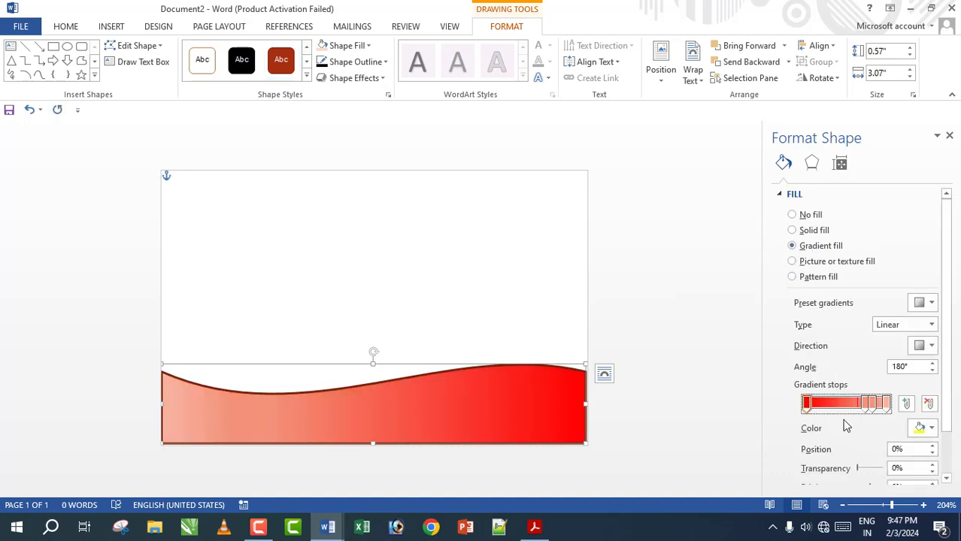
pyautogui.click(926, 428)
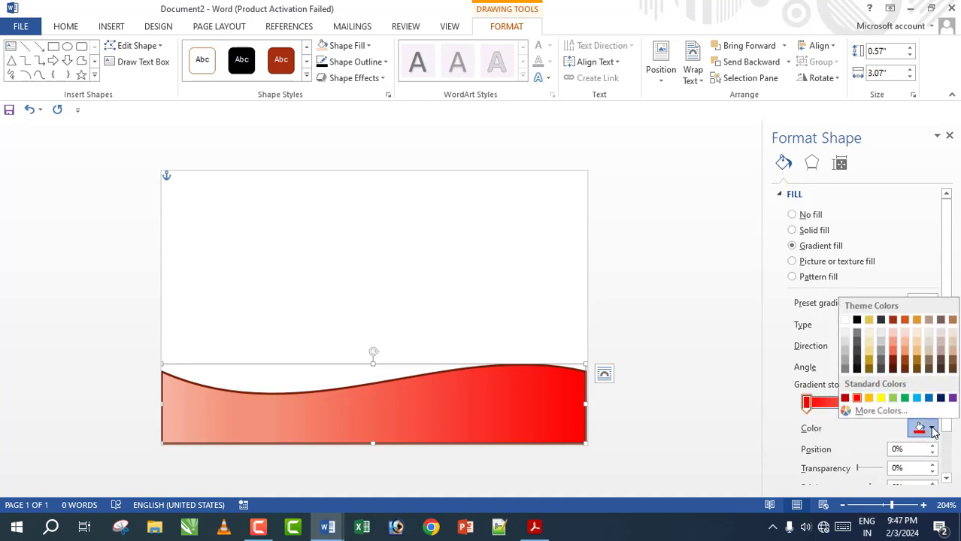
pyautogui.click(857, 398)
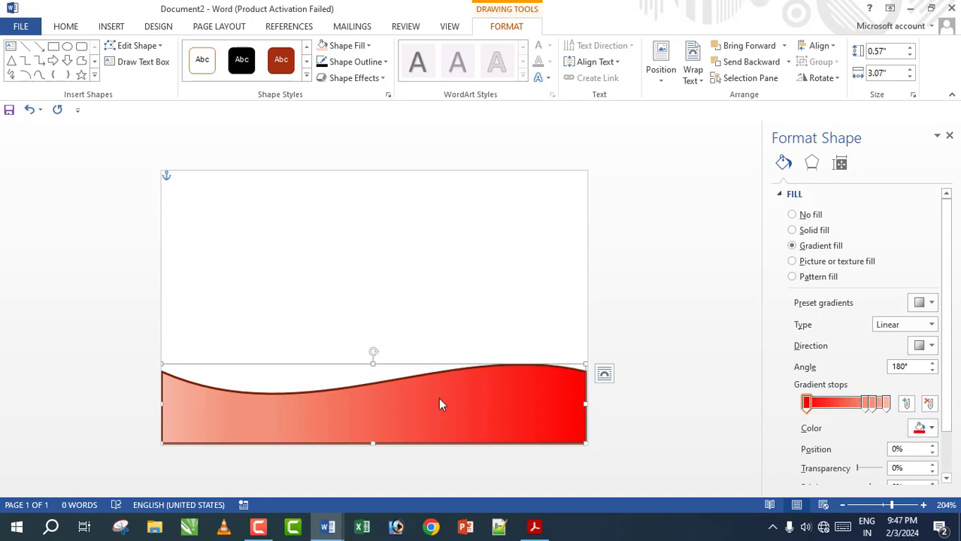
pyautogui.moveTo(926, 366); pyautogui.dragTo(863, 376)
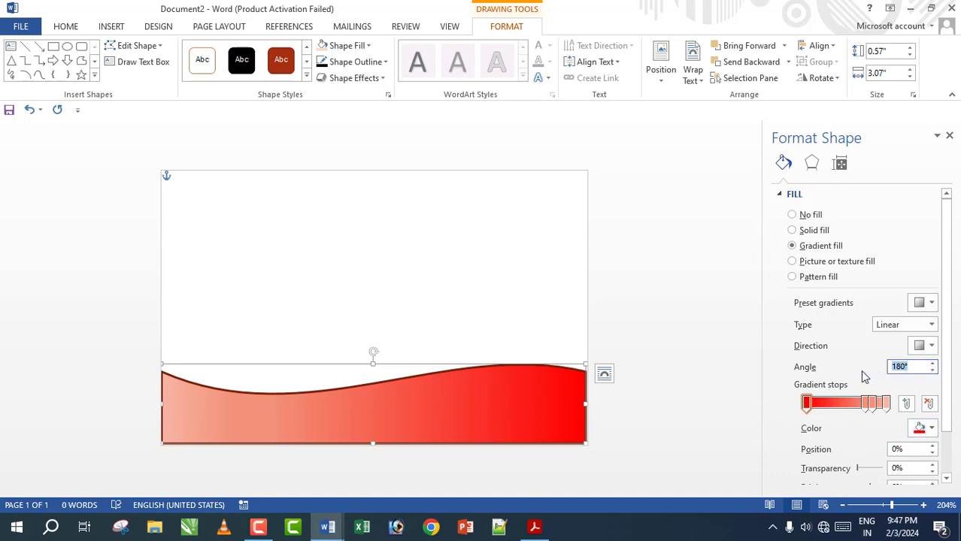
pyautogui.write('180')
pyautogui.click(510, 311)
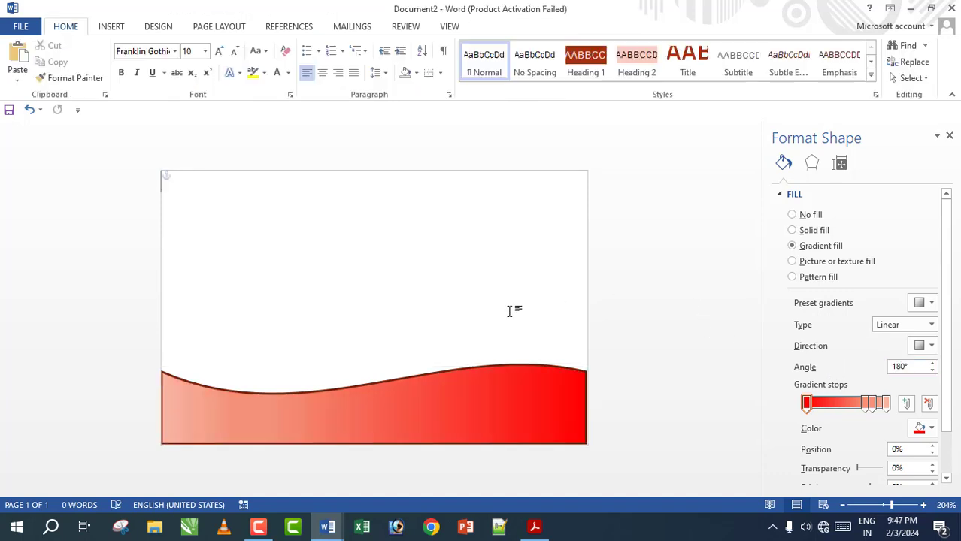
pyautogui.click(466, 416)
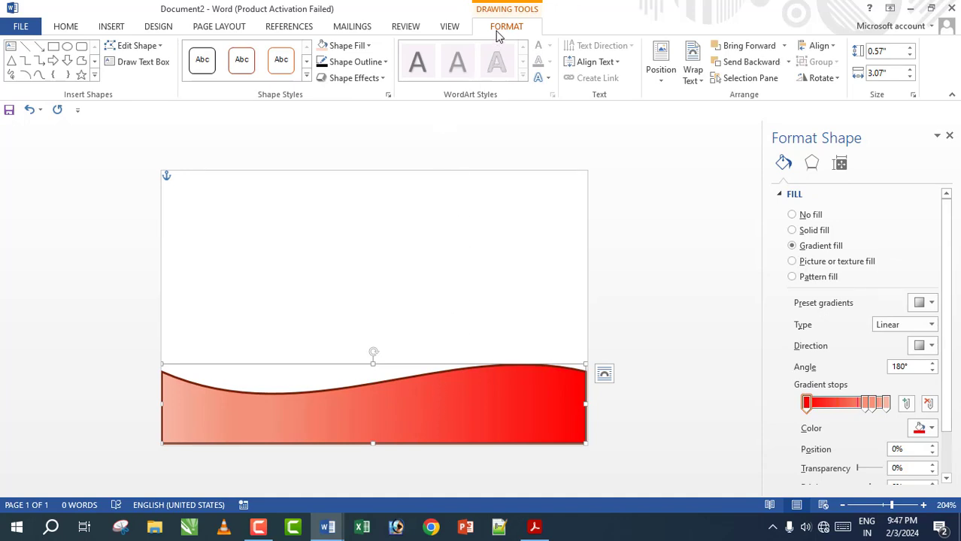
# Remove the wave band's outline
pyautogui.click(350, 64)
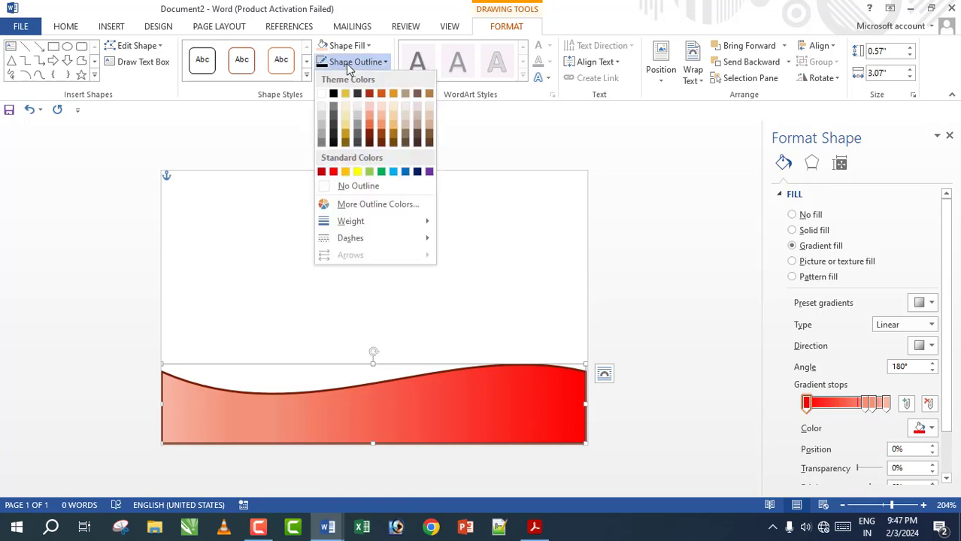
pyautogui.click(342, 188)
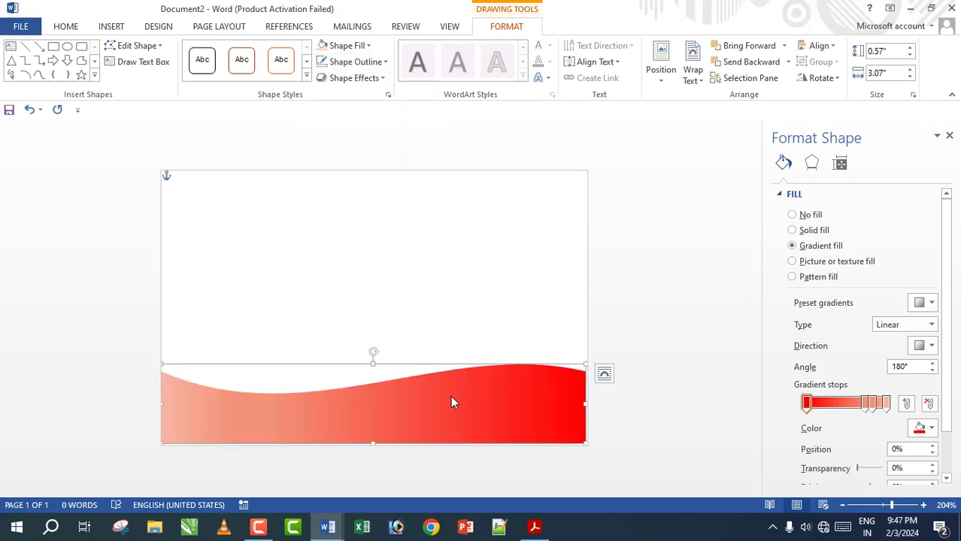
pyautogui.click(440, 332)
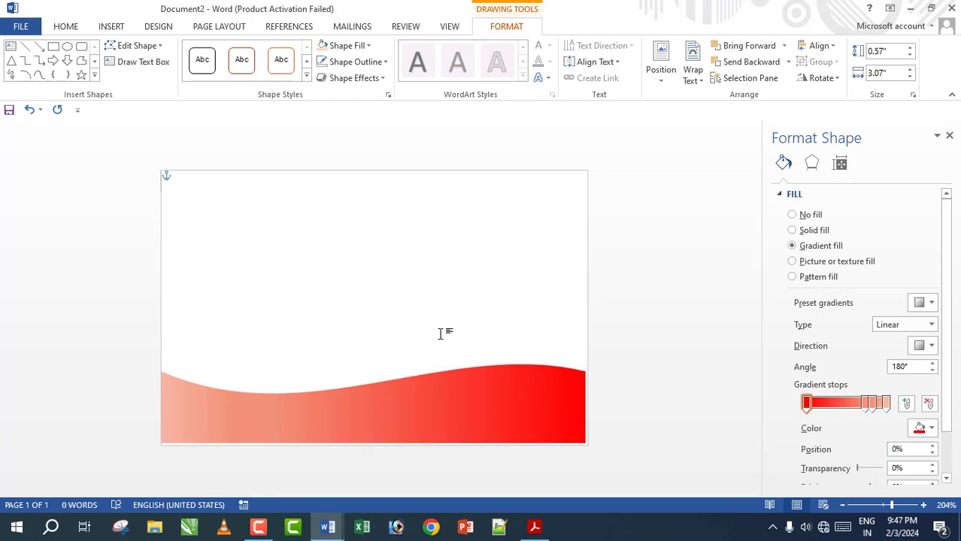
pyautogui.click(475, 395)
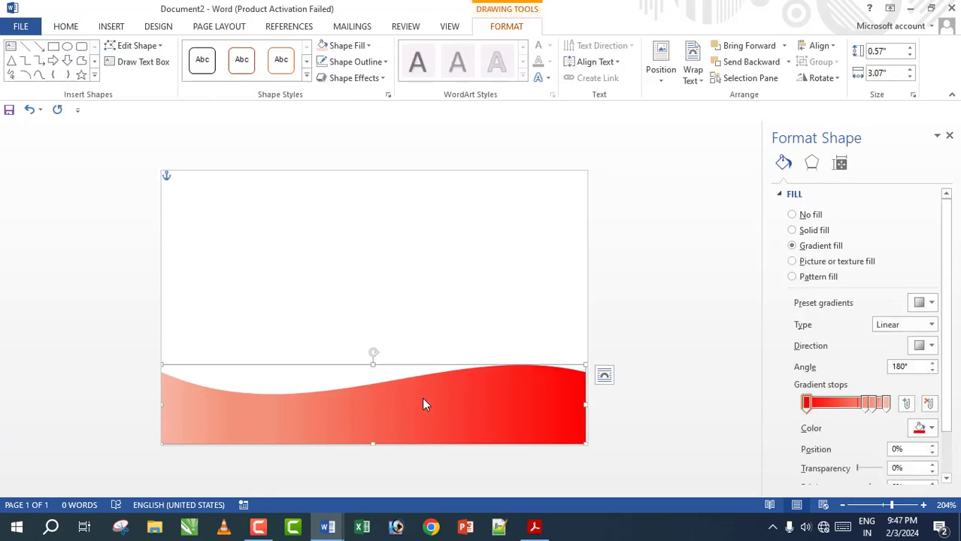
# Duplicate the wave above the original and set its gradient to Linear Right (0°)
pyautogui.moveTo(439, 409); pyautogui.dragTo(436, 296)
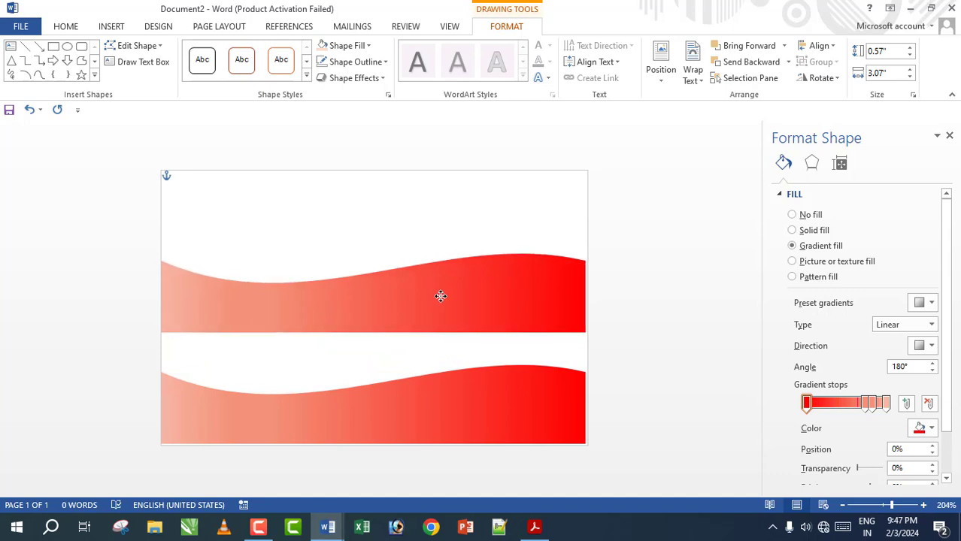
pyautogui.moveTo(441, 296); pyautogui.dragTo(435, 300)
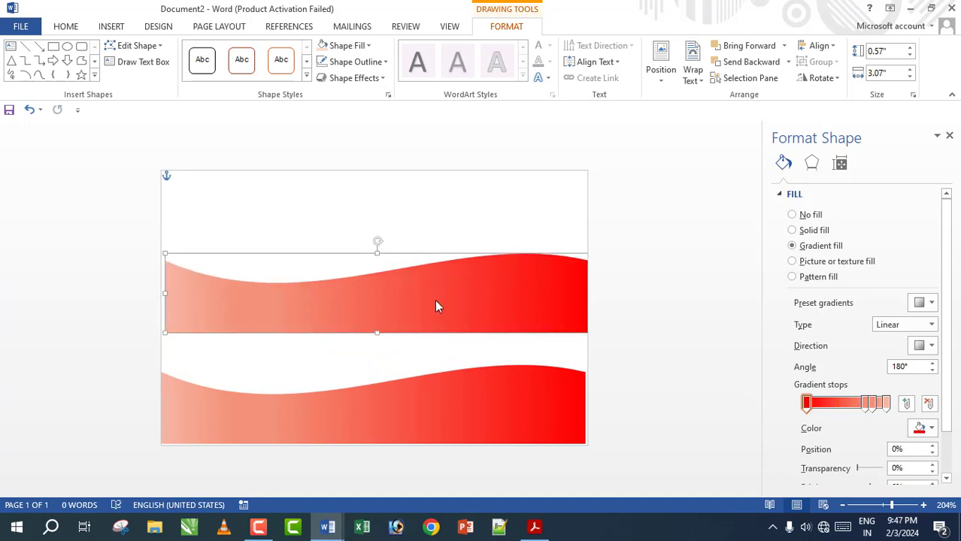
pyautogui.click(930, 345)
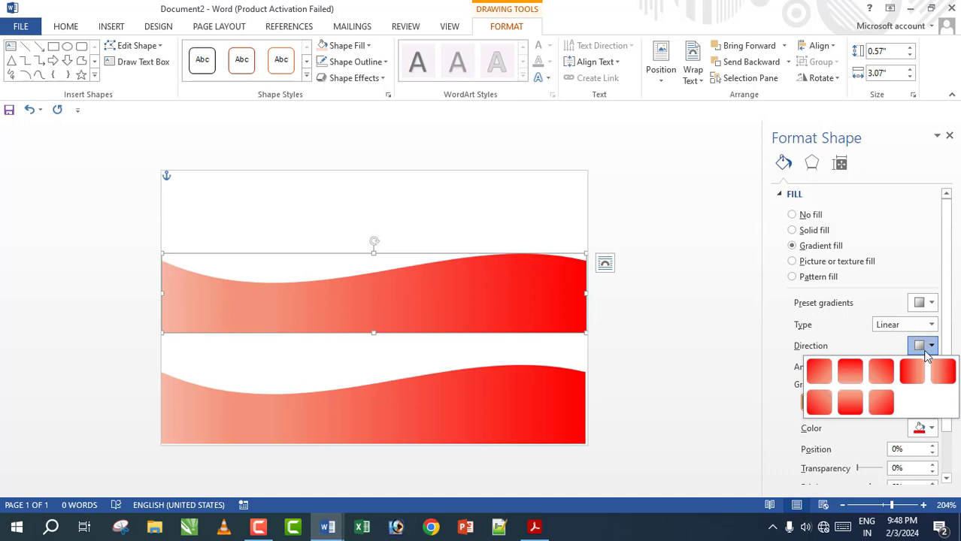
pyautogui.click(942, 374)
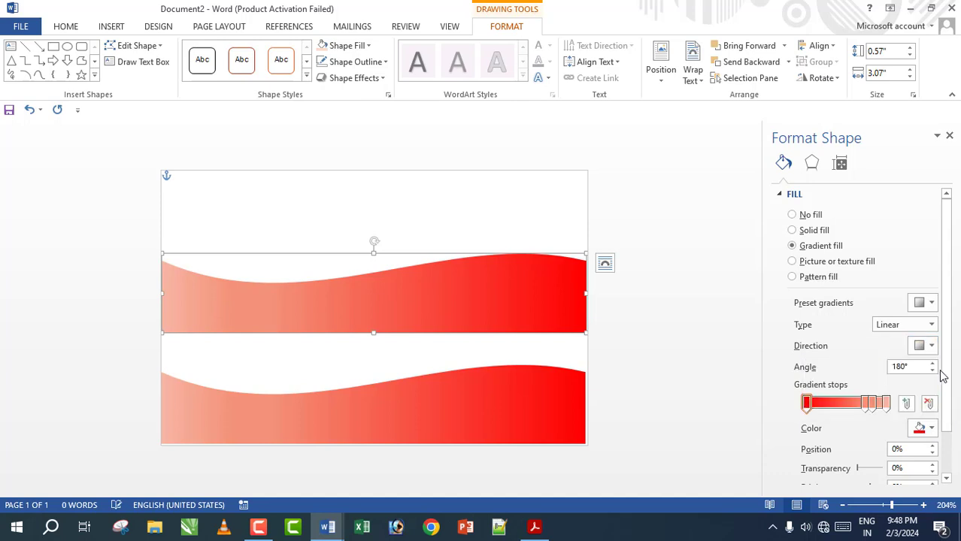
pyautogui.click(932, 348)
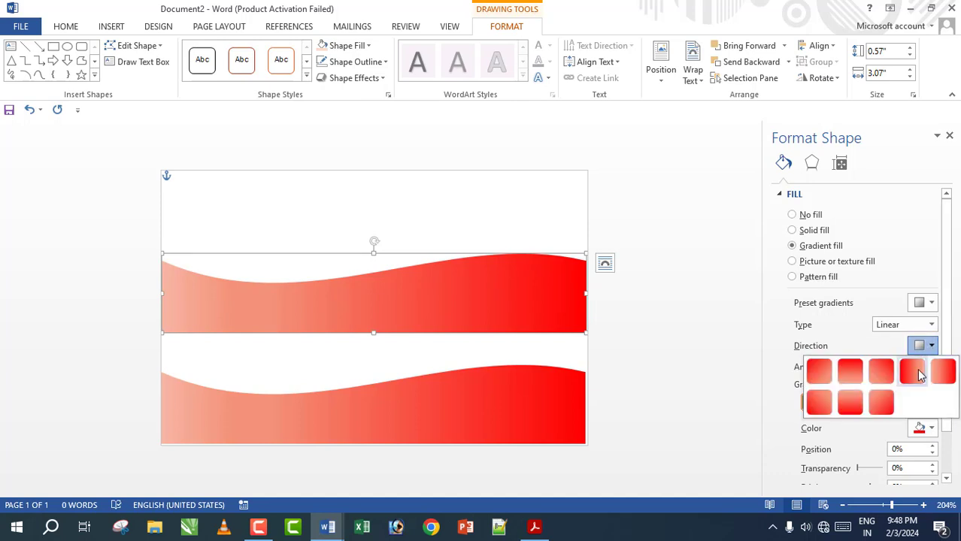
pyautogui.click(917, 375)
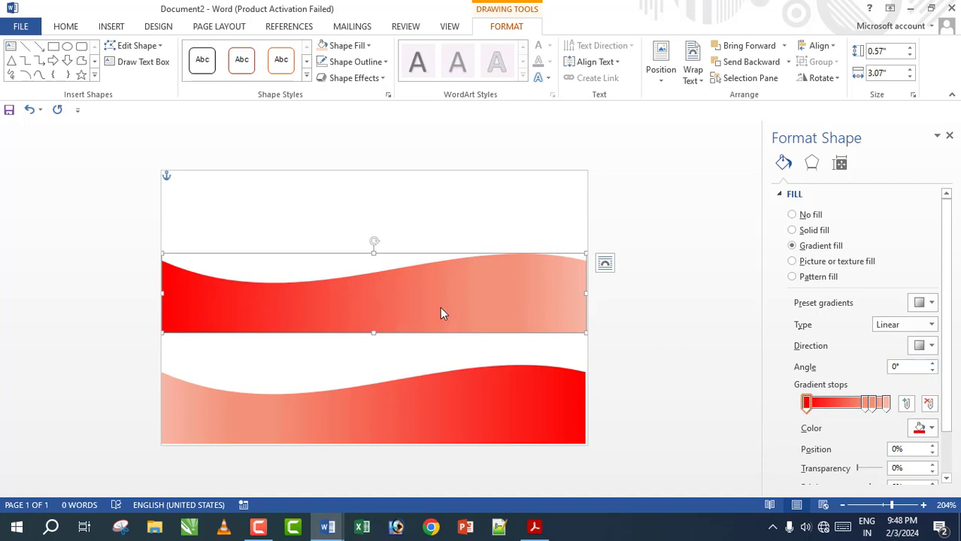
# Nudge the upper wave down with the arrow keys and send it behind the lower band
pyautogui.press('Down')
pyautogui.press('Down')
pyautogui.press('Down')
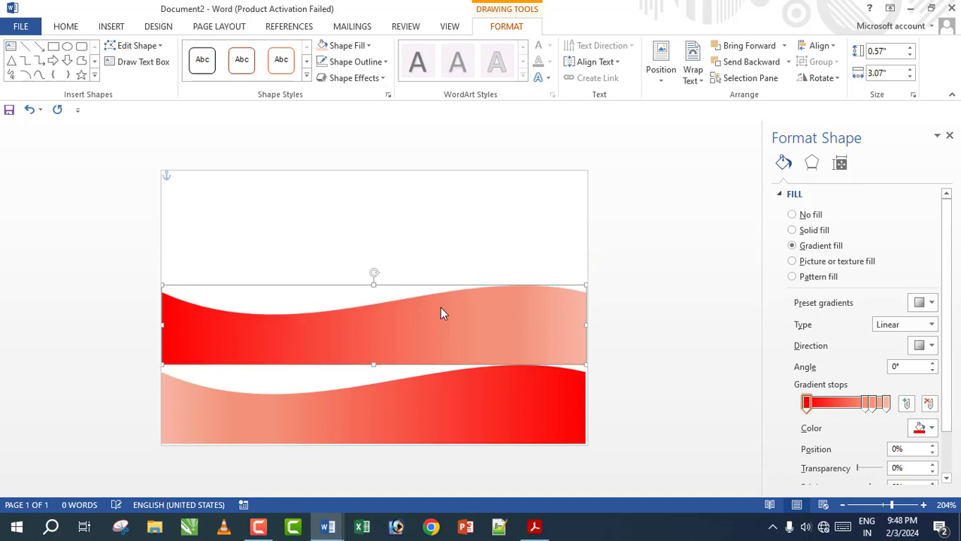
pyautogui.press('Down')
pyautogui.press('Down')
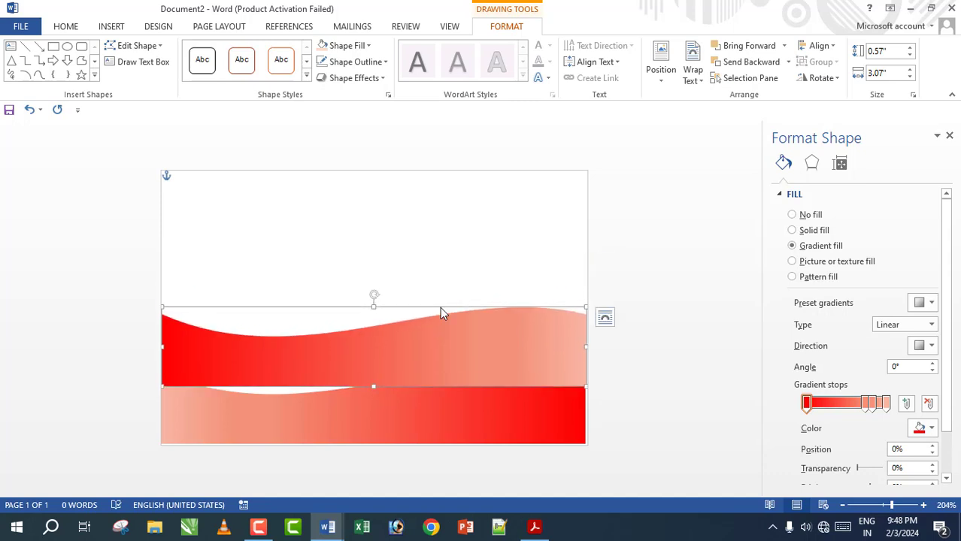
pyautogui.press('Down')
pyautogui.press('Down')
pyautogui.press('Down')
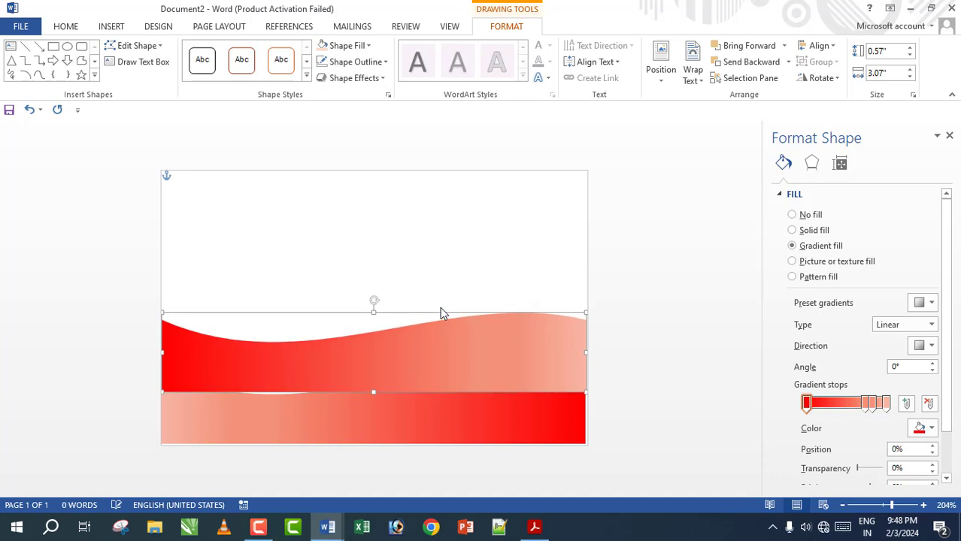
pyautogui.press('Down')
pyautogui.press('Down')
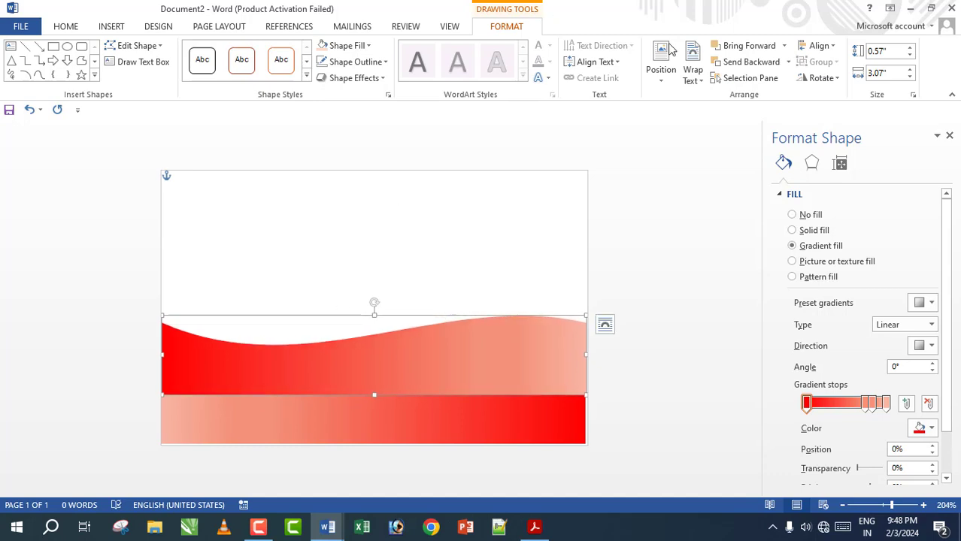
pyautogui.click(748, 64)
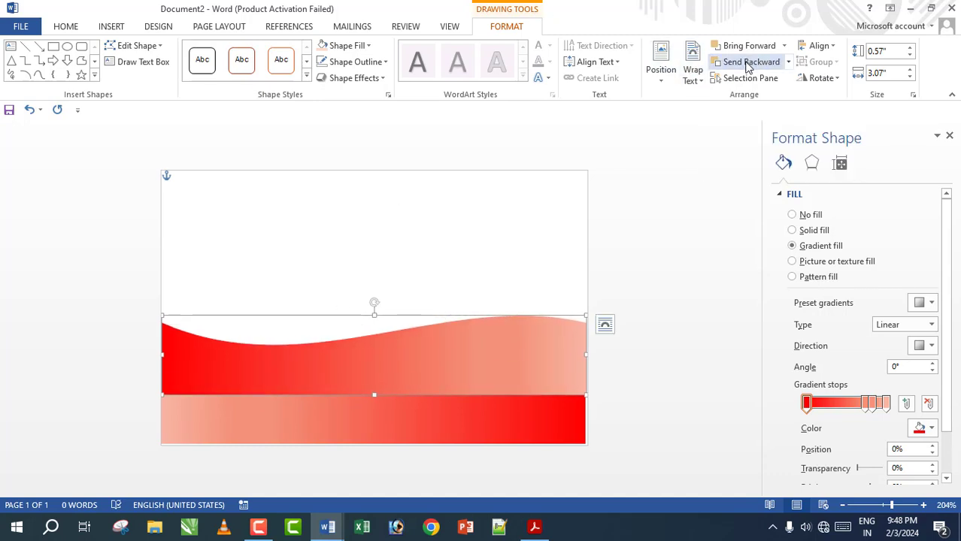
pyautogui.press('Down')
pyautogui.press('Down')
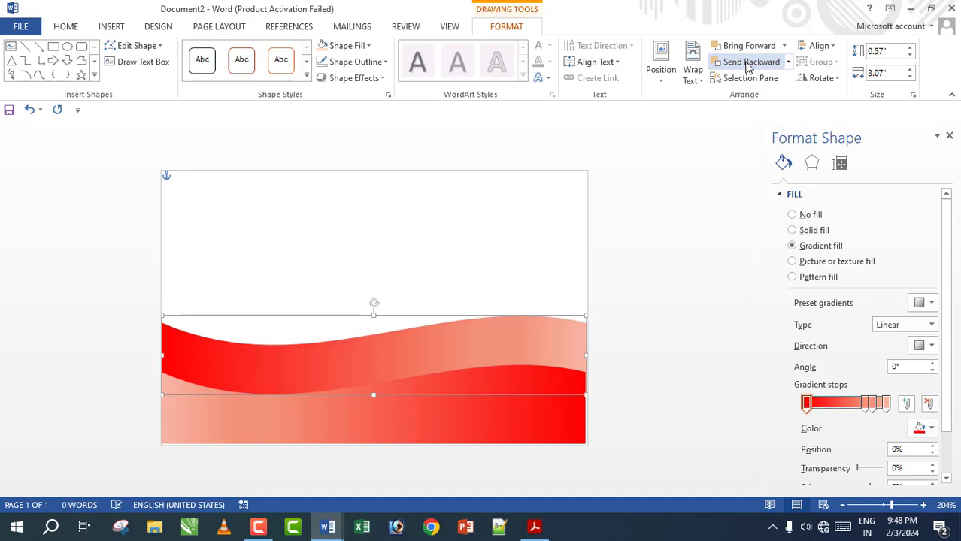
pyautogui.press('Down')
pyautogui.press('Down')
pyautogui.press('Down')
pyautogui.press('Down')
pyautogui.press('Down')
pyautogui.press('Down')
pyautogui.hotkey('ctrl', 'Down')
pyautogui.hotkey('ctrl', 'Down')
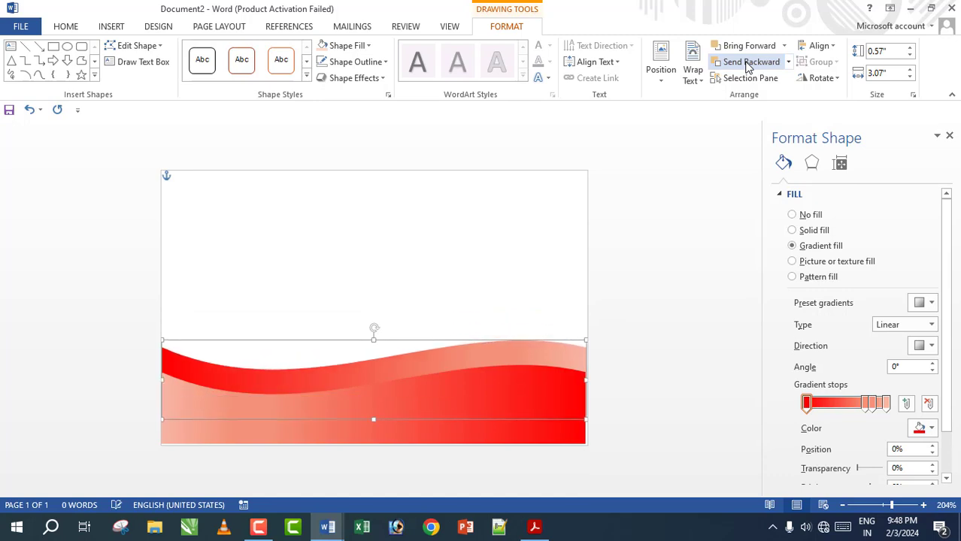
pyautogui.hotkey('ctrl', 'Down')
pyautogui.hotkey('ctrl', 'Down')
pyautogui.hotkey('ctrl', 'Down')
pyautogui.hotkey('ctrl', 'Down')
pyautogui.hotkey('ctrl', 'Down')
pyautogui.hotkey('ctrl', 'Down')
pyautogui.hotkey('ctrl', 'Down')
pyautogui.hotkey('ctrl', 'Down')
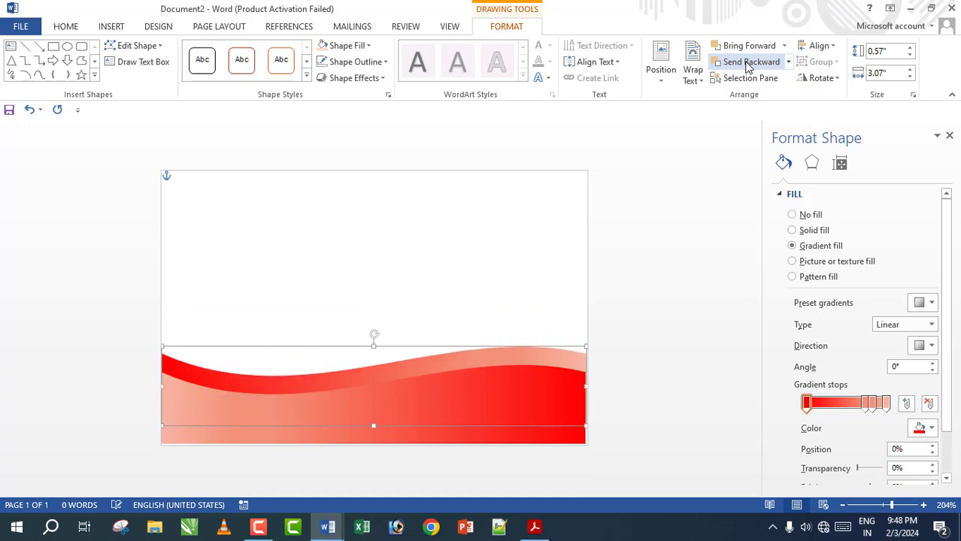
pyautogui.hotkey('ctrl', 'Down')
pyautogui.hotkey('ctrl', 'Down')
pyautogui.hotkey('ctrl', 'Down')
pyautogui.hotkey('ctrl', 'Down')
pyautogui.hotkey('ctrl', 'Down')
pyautogui.click(495, 359)
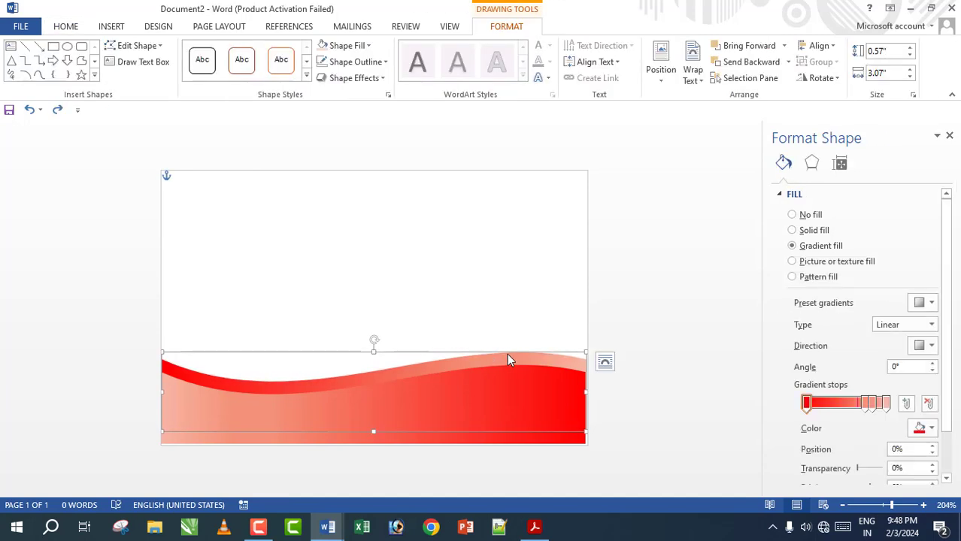
# Lift the top wave off the other and set its gradient to Linear Left (180°)
pyautogui.moveTo(505, 358); pyautogui.dragTo(503, 251)
pyautogui.click(930, 346)
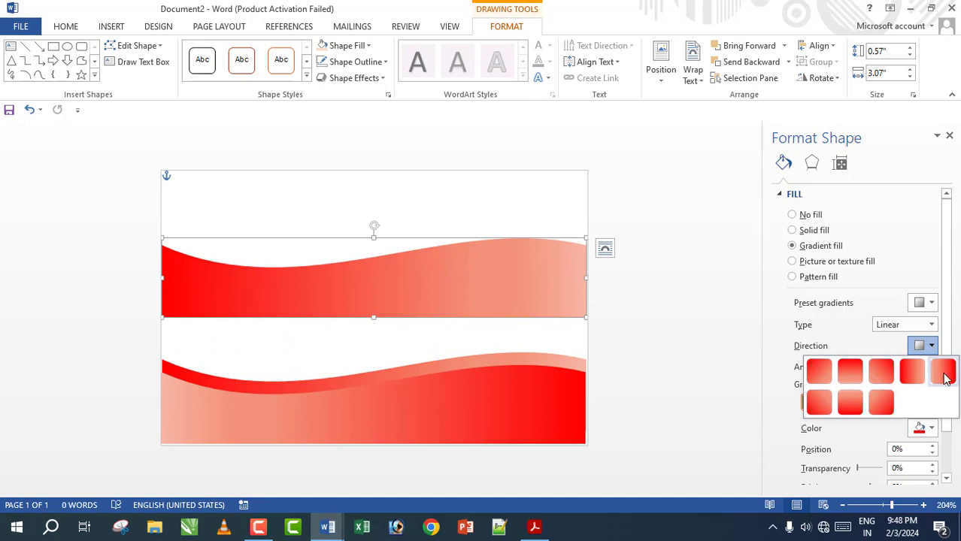
pyautogui.click(944, 373)
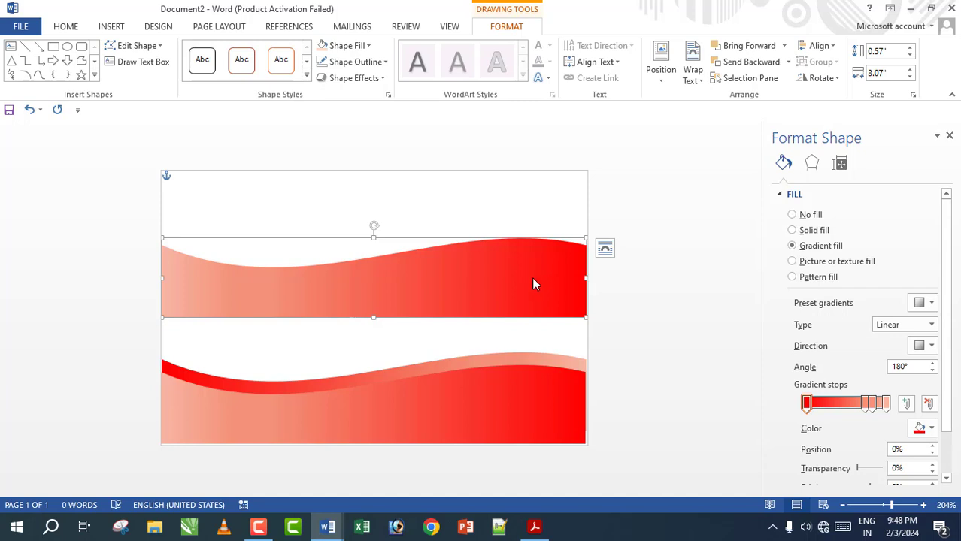
# Lower the wave over the other band, send it backward, and nudge it into place
pyautogui.press('Down')
pyautogui.press('Down')
pyautogui.press('Down')
pyautogui.press('Down')
pyautogui.press('Down')
pyautogui.press('Down')
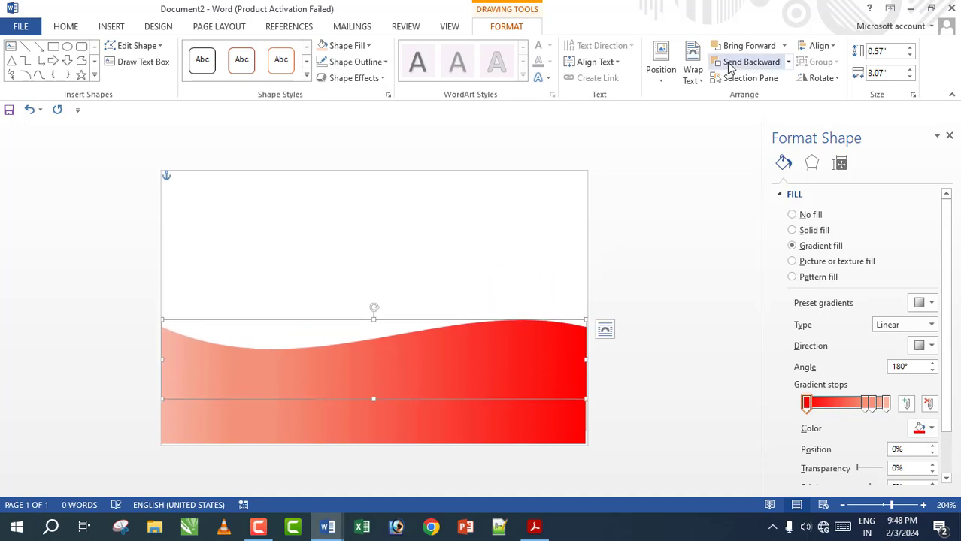
pyautogui.click(730, 68)
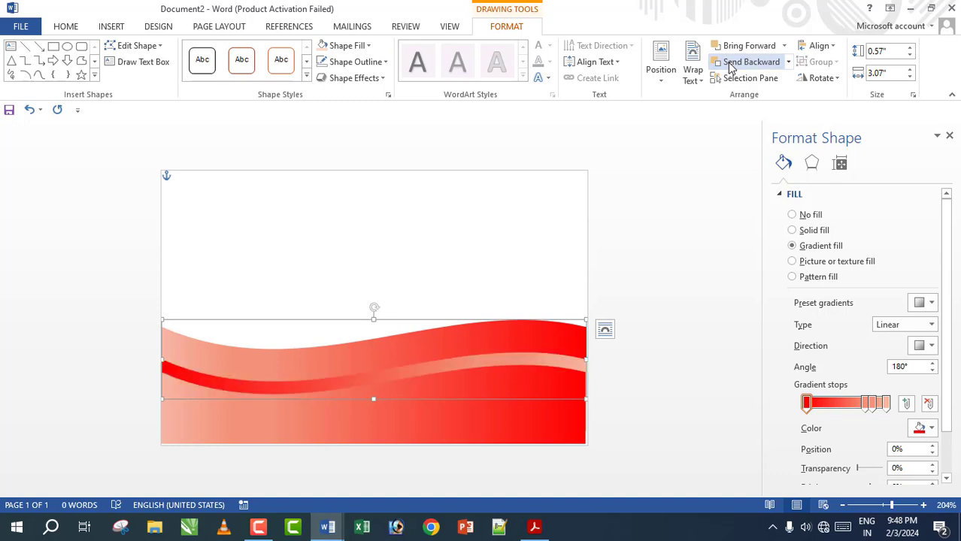
pyautogui.hotkey('ctrl', 'Down')
pyautogui.hotkey('ctrl', 'Down')
pyautogui.hotkey('ctrl', 'Down')
pyautogui.hotkey('ctrl', 'Down')
pyautogui.hotkey('ctrl', 'Down')
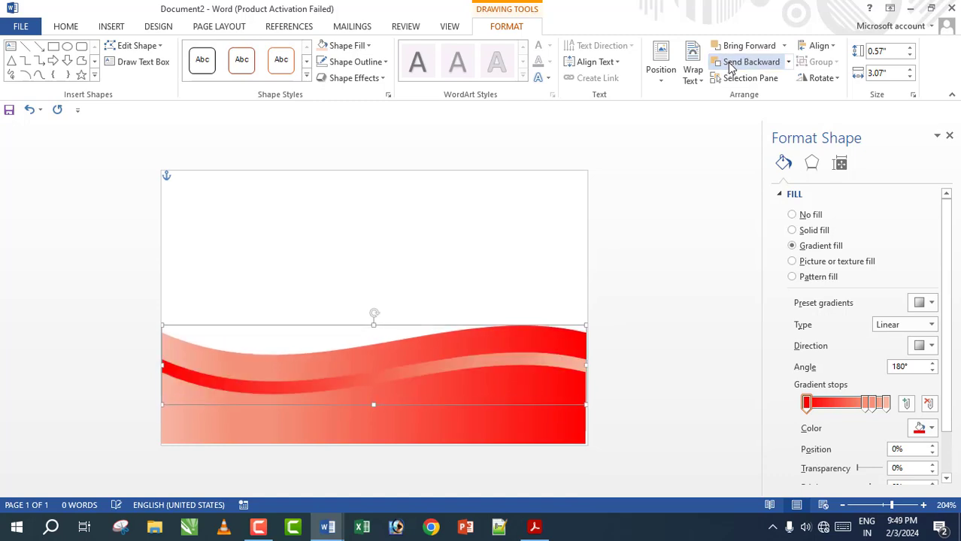
pyautogui.hotkey('ctrl', 'Down')
pyautogui.hotkey('ctrl', 'Down')
pyautogui.hotkey('ctrl', 'Down')
pyautogui.hotkey('ctrl', 'Down')
pyautogui.hotkey('ctrl', 'Down')
pyautogui.hotkey('ctrl', 'Down')
pyautogui.hotkey('ctrl', 'Down')
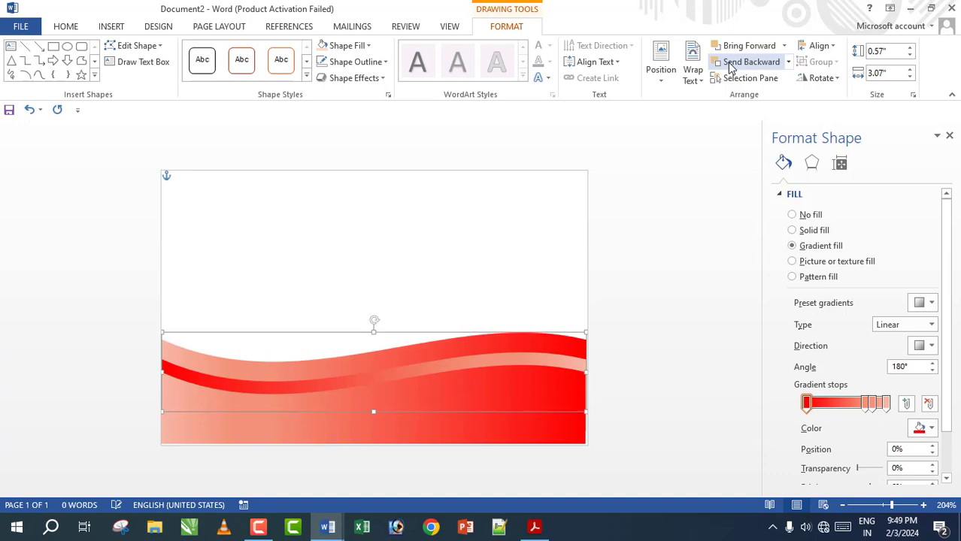
pyautogui.hotkey('ctrl', 'Down')
pyautogui.hotkey('ctrl', 'Down')
pyautogui.hotkey('ctrl', 'Down')
pyautogui.hotkey('ctrl', 'Down')
pyautogui.hotkey('ctrl', 'Down')
pyautogui.hotkey('ctrl', 'Down')
pyautogui.click(332, 339)
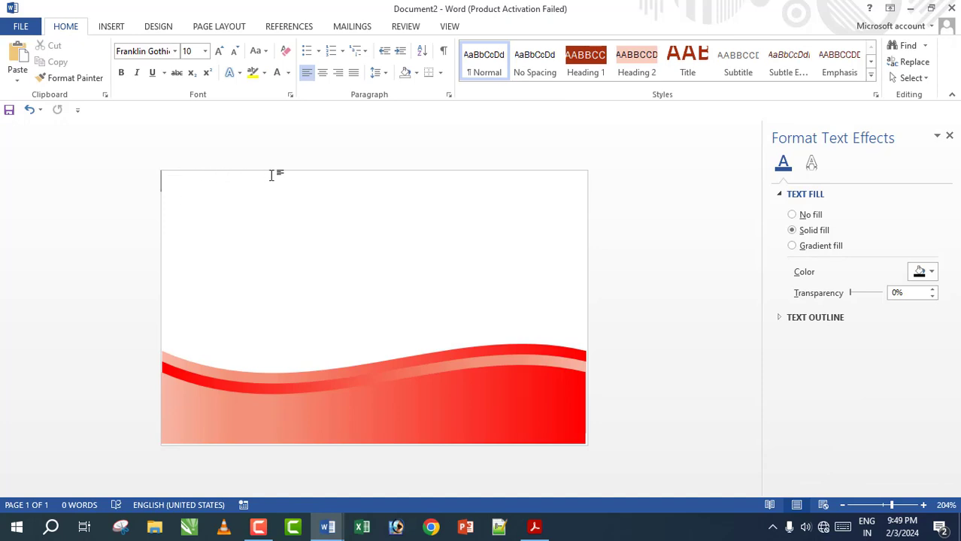
# Insert the UPCISS logo picture 7899.png
pyautogui.click(109, 29)
pyautogui.click(128, 64)
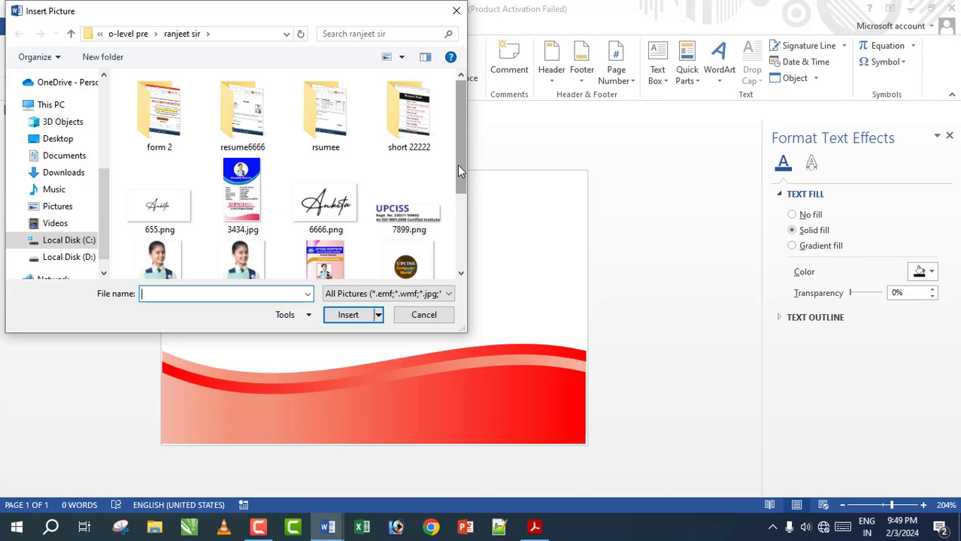
pyautogui.moveTo(457, 165); pyautogui.dragTo(457, 173)
pyautogui.click(397, 191)
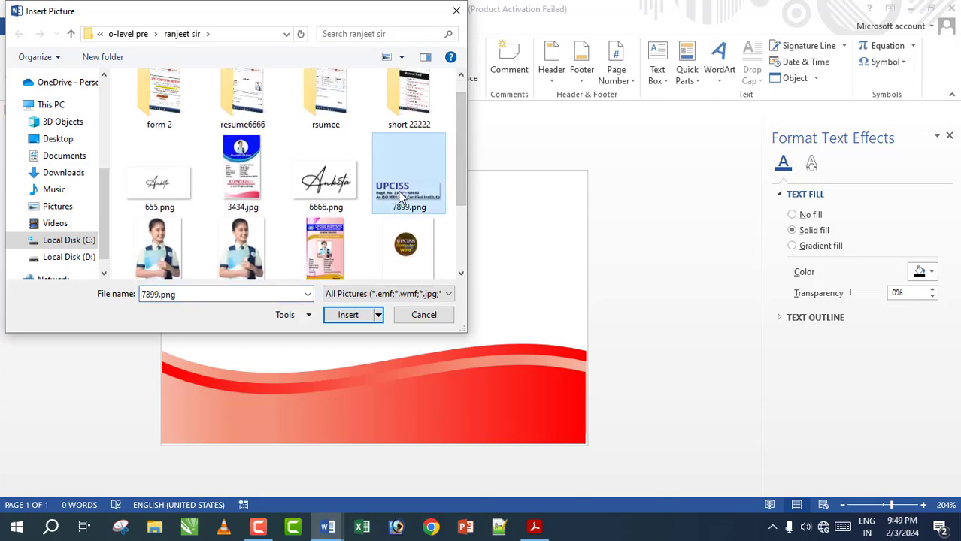
pyautogui.click(346, 317)
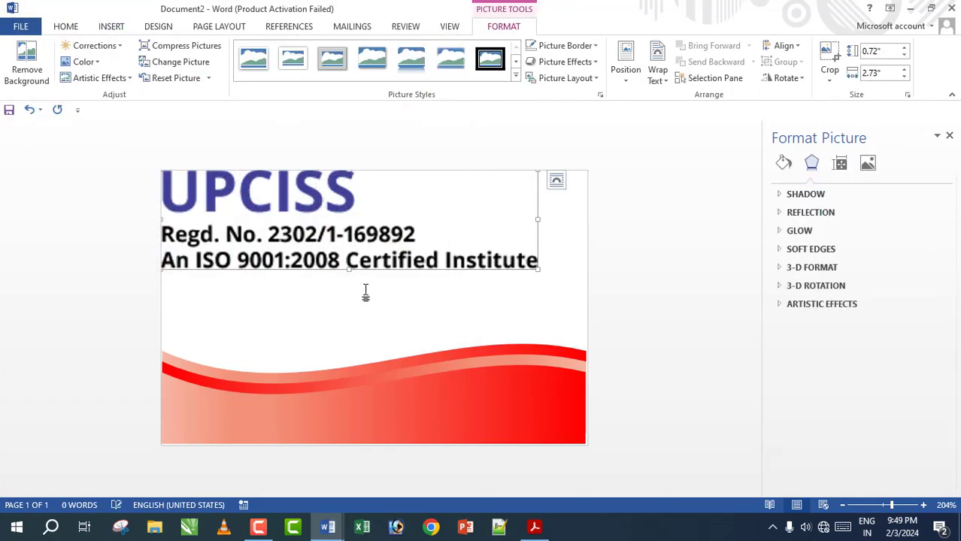
# Set the logo to In Front of Text, shrink it to 0.27" × 1.01", and place it top-left
pyautogui.click(557, 183)
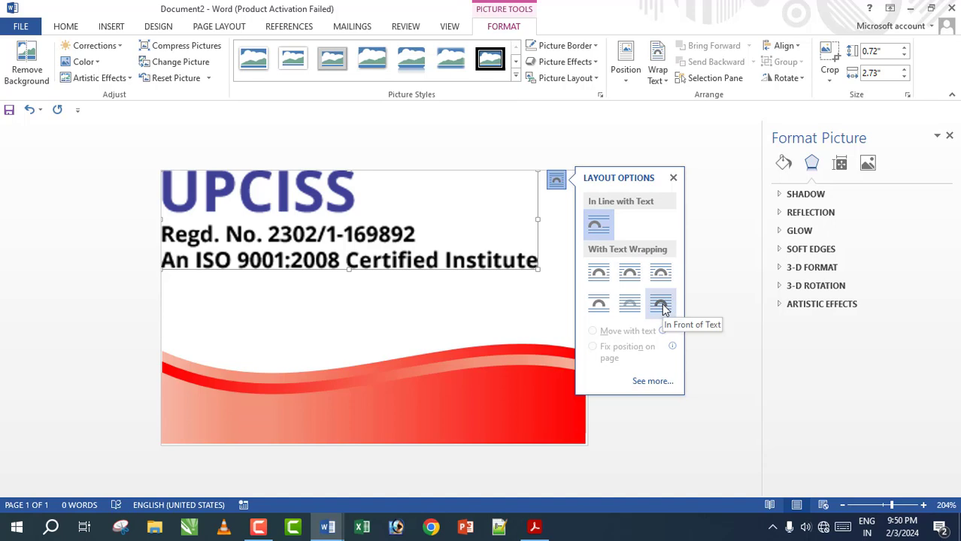
pyautogui.click(661, 304)
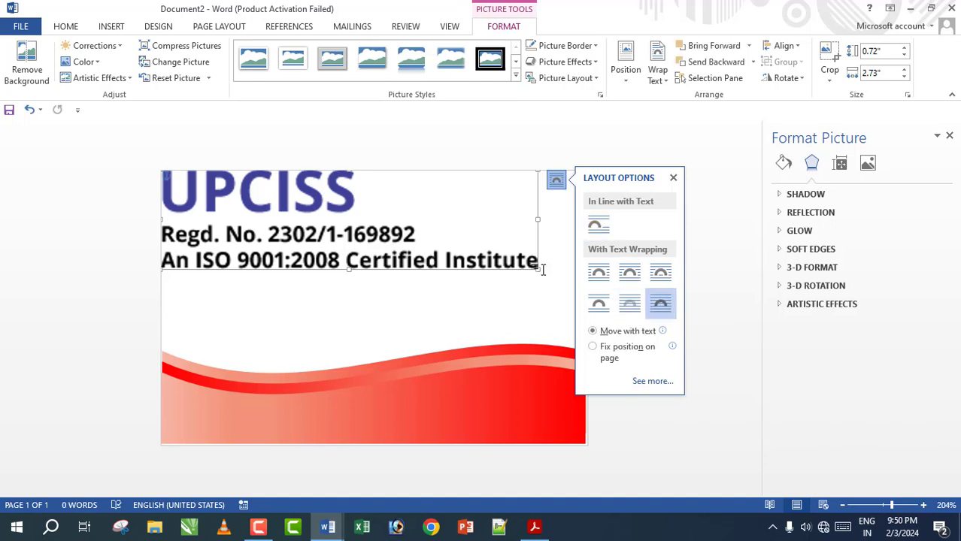
pyautogui.moveTo(538, 268); pyautogui.dragTo(267, 205)
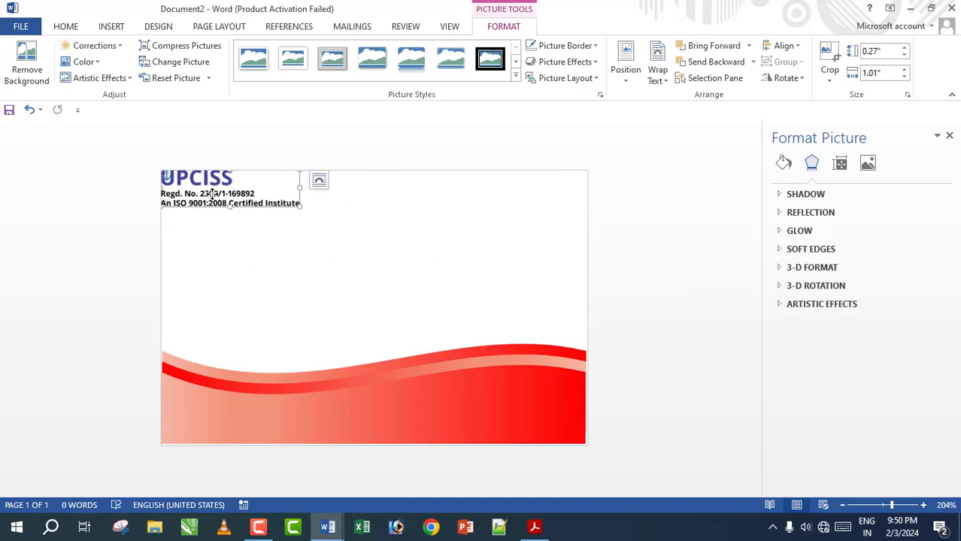
pyautogui.moveTo(212, 193); pyautogui.dragTo(215, 198)
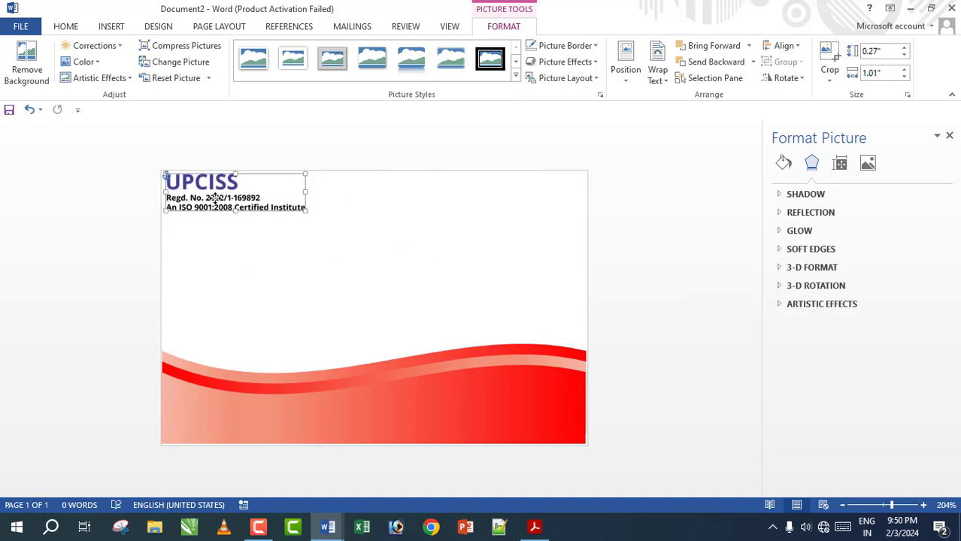
pyautogui.click(240, 236)
pyautogui.click(211, 204)
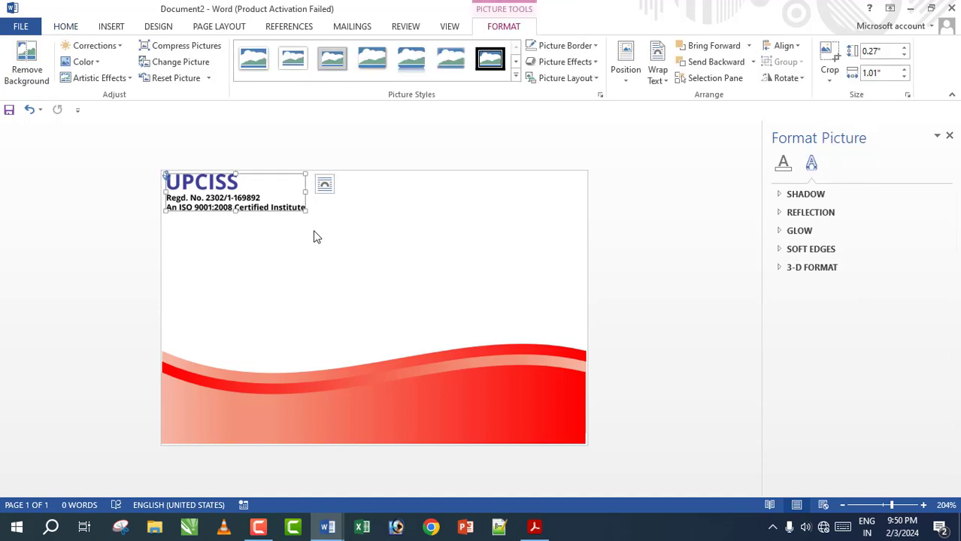
pyautogui.click(422, 260)
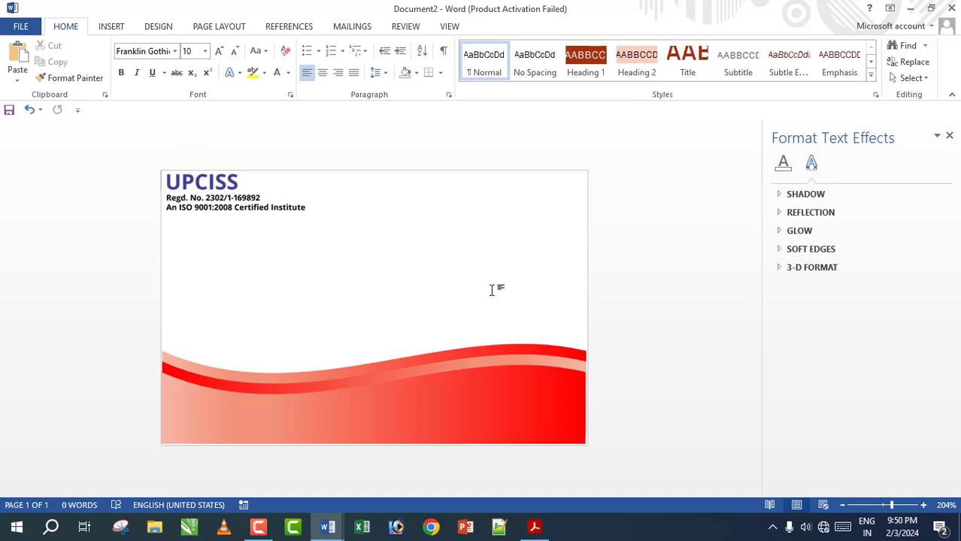
# Draw a thin red rectangle bar along the card's top-right edge
pyautogui.click(111, 27)
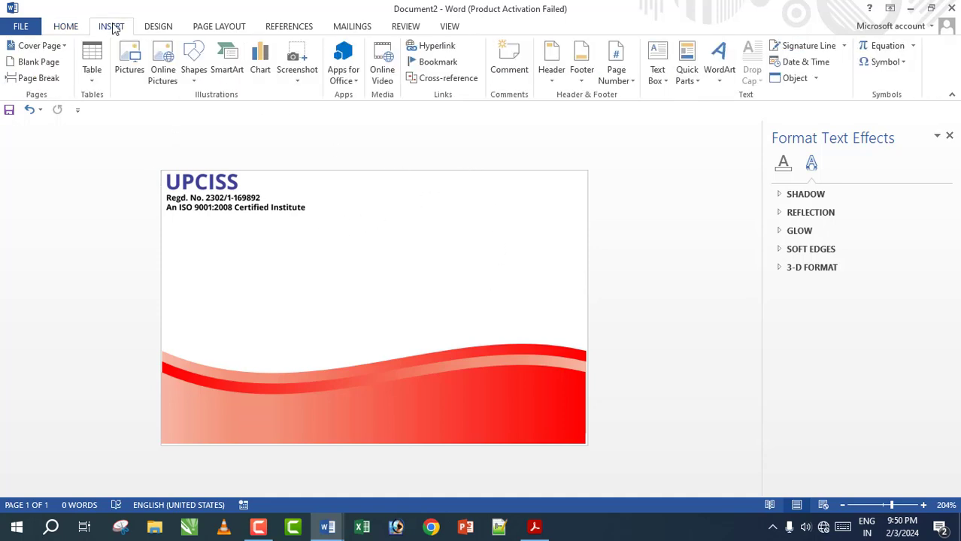
pyautogui.click(194, 75)
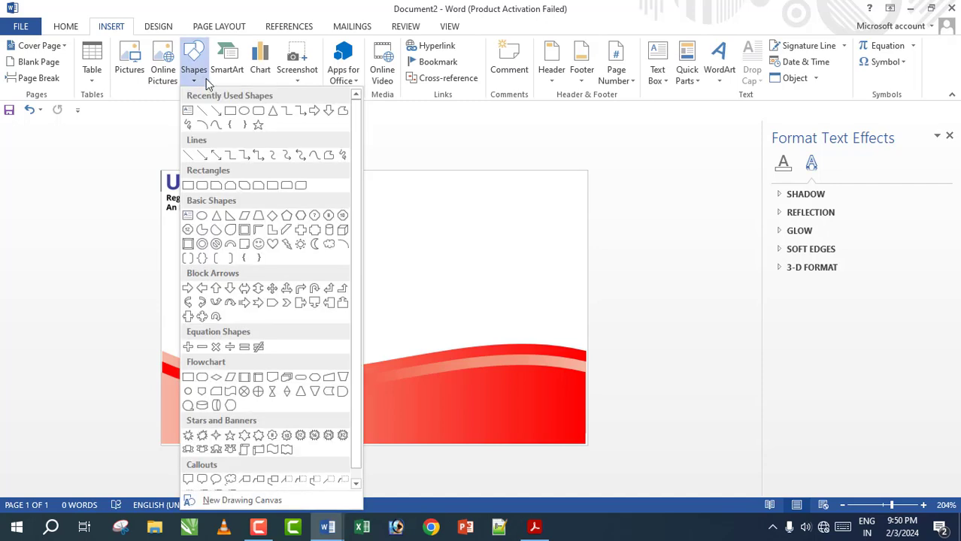
pyautogui.click(230, 110)
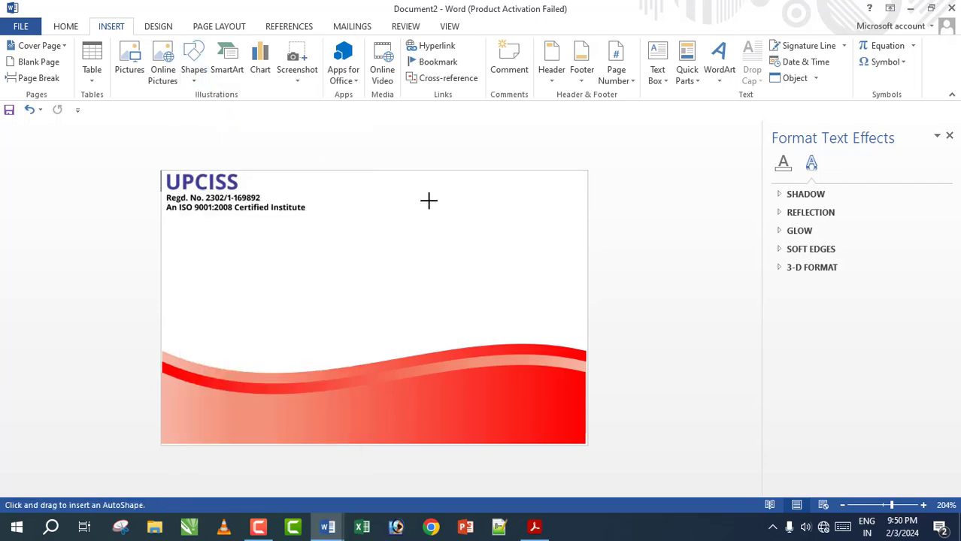
pyautogui.moveTo(452, 199); pyautogui.dragTo(587, 337)
pyautogui.moveTo(533, 258); pyautogui.dragTo(484, 238)
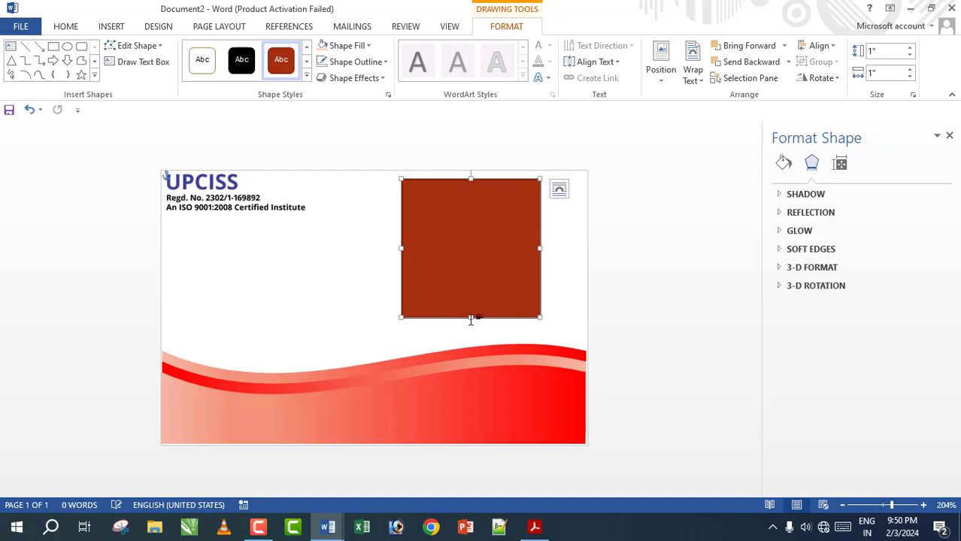
pyautogui.moveTo(469, 306); pyautogui.dragTo(464, 215)
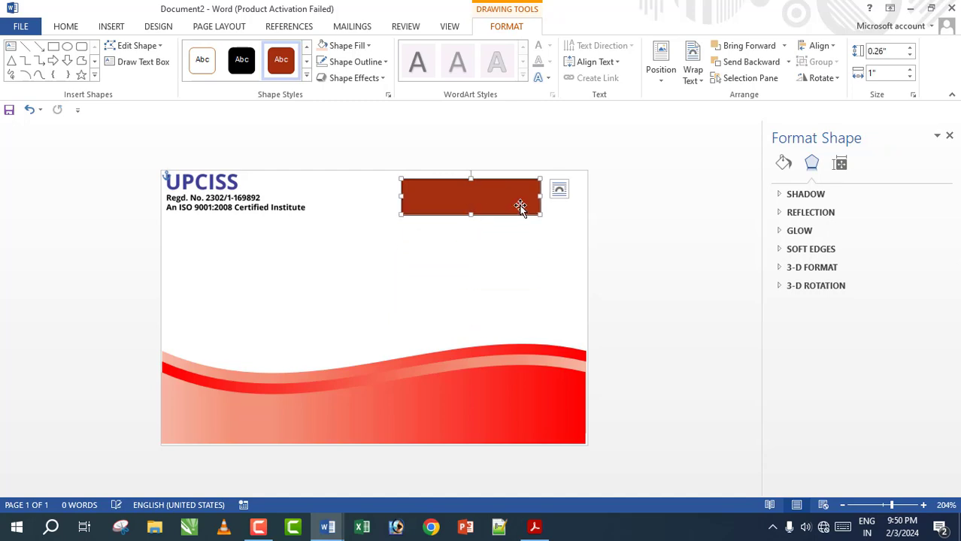
pyautogui.moveTo(540, 196); pyautogui.dragTo(578, 196)
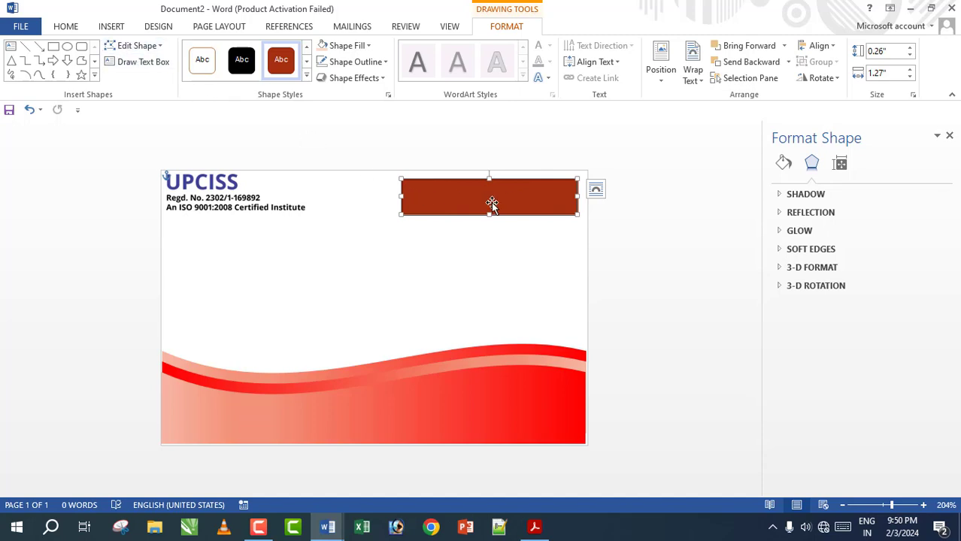
# Add text to the bar in small Arial and type the cardholder's full name
pyautogui.rightClick(490, 200)
pyautogui.click(553, 285)
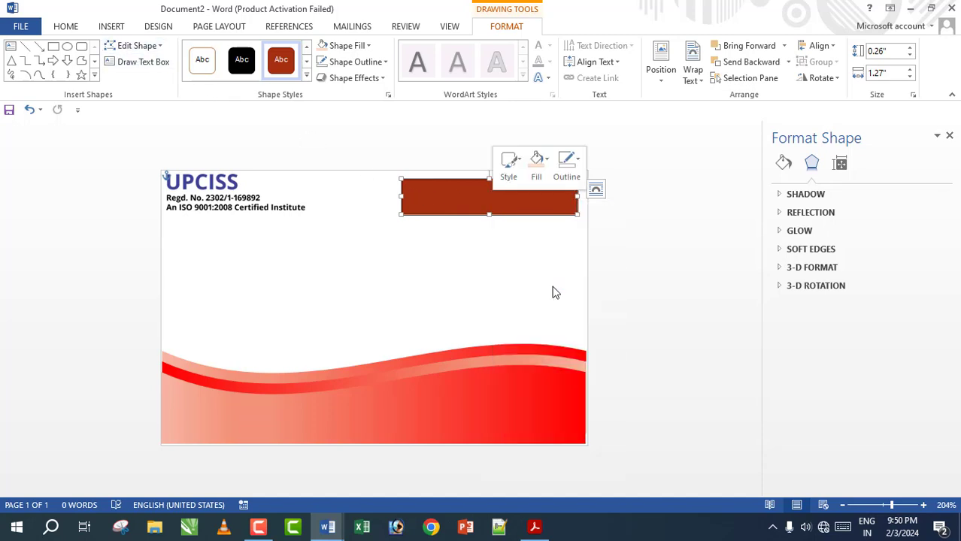
pyautogui.click(75, 29)
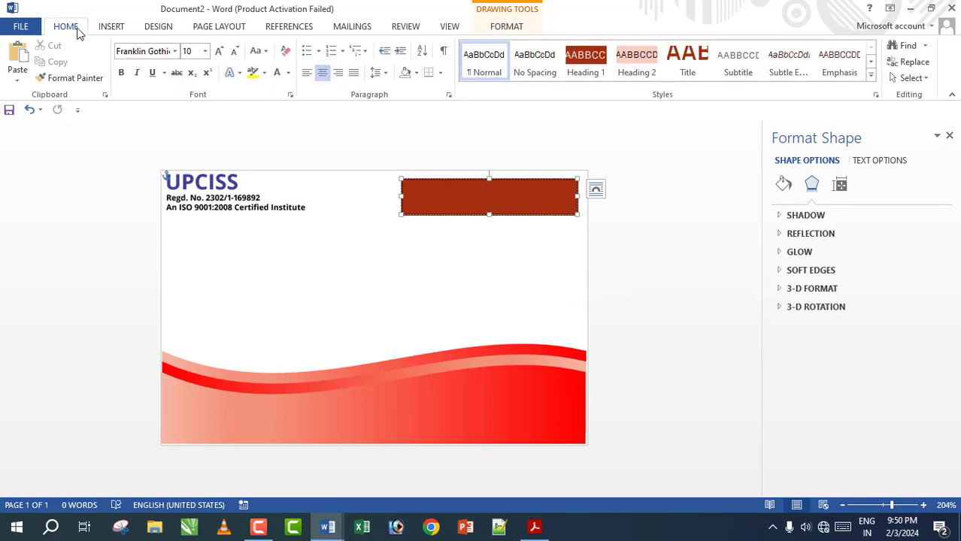
pyautogui.click(175, 51)
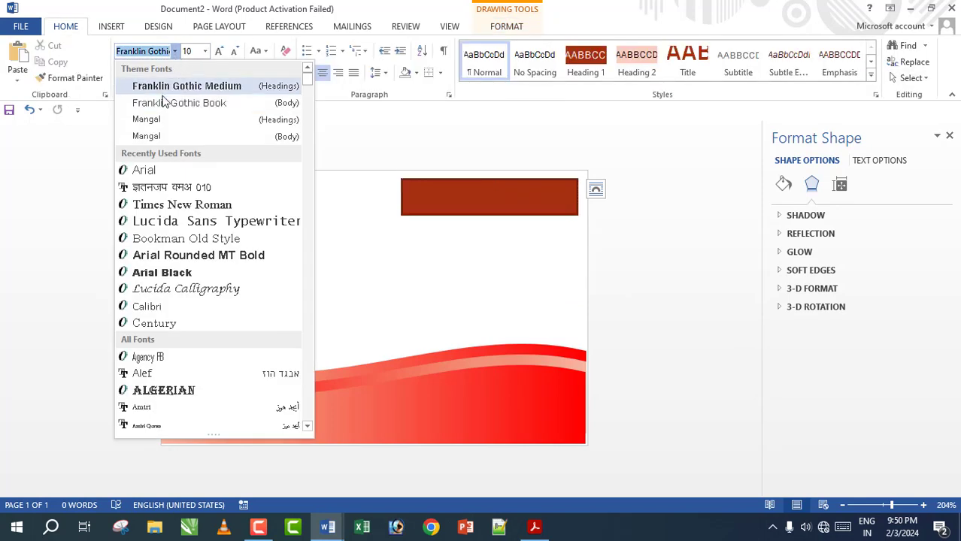
pyautogui.click(147, 171)
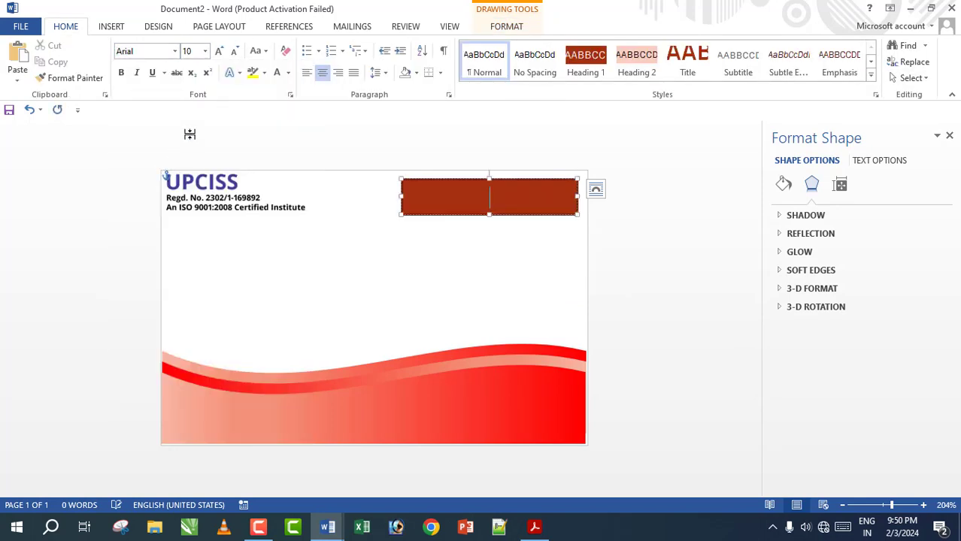
pyautogui.click(205, 53)
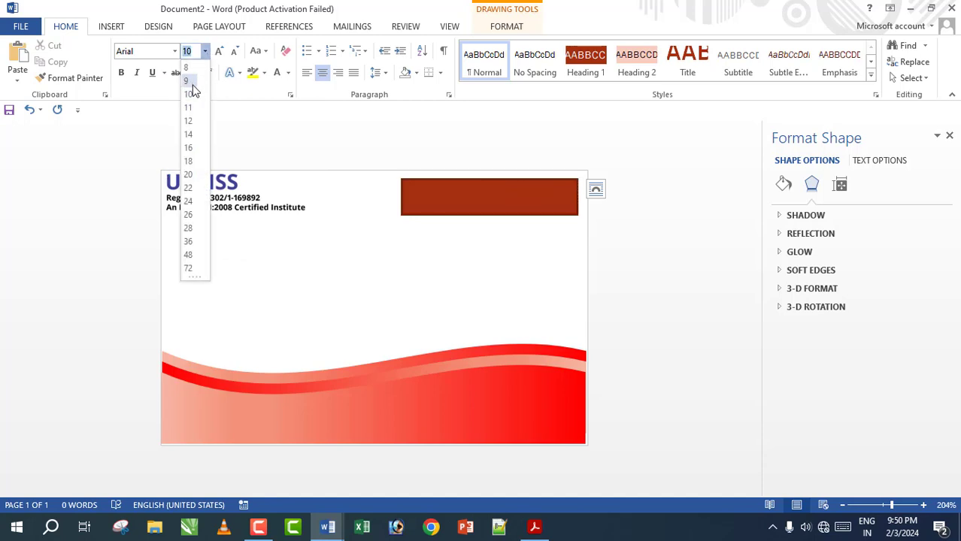
pyautogui.click(192, 70)
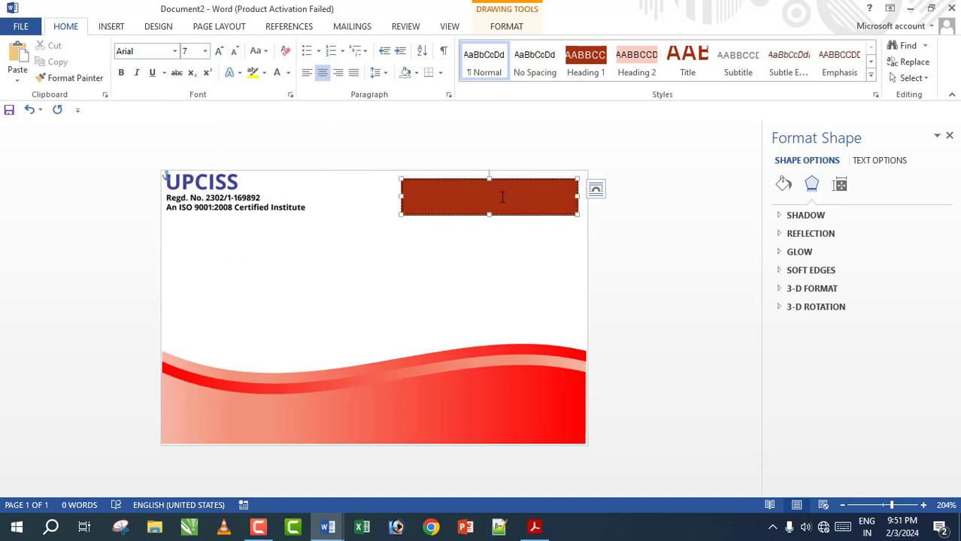
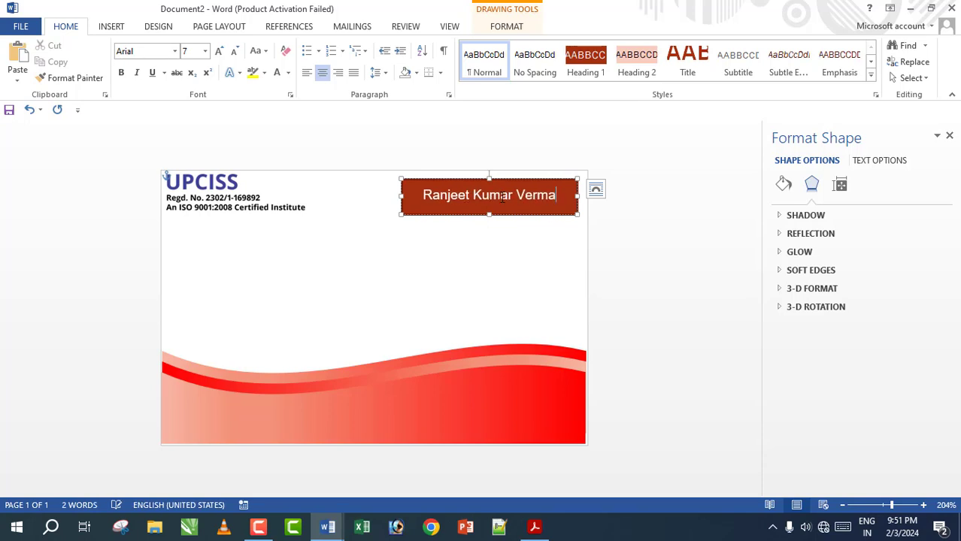
pyautogui.click(465, 254)
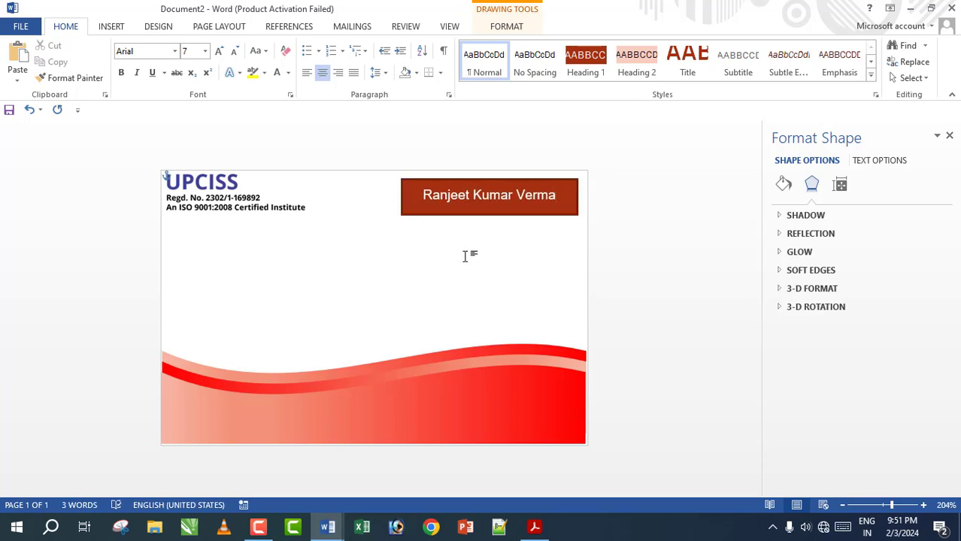
pyautogui.click(431, 211)
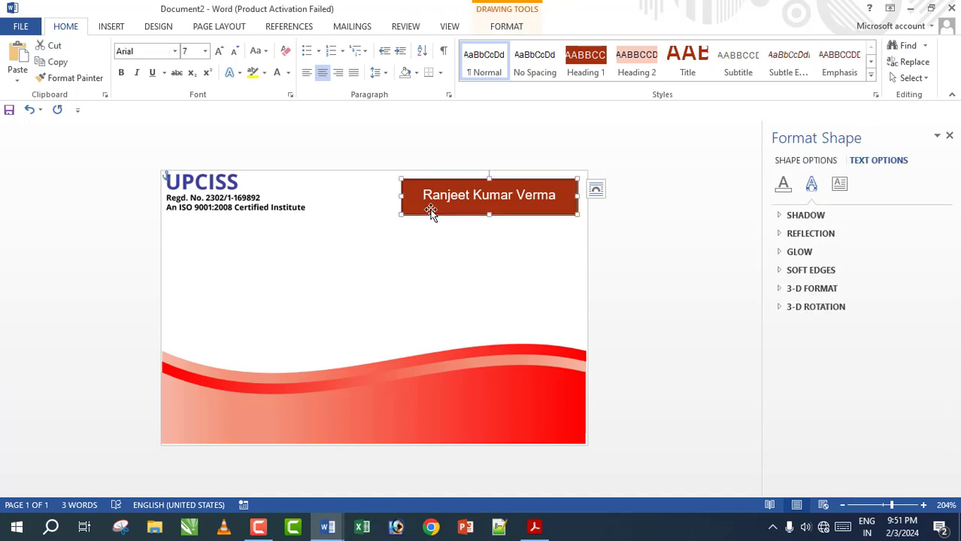
# Remove the name box's red fill and dark red outline
pyautogui.click(506, 28)
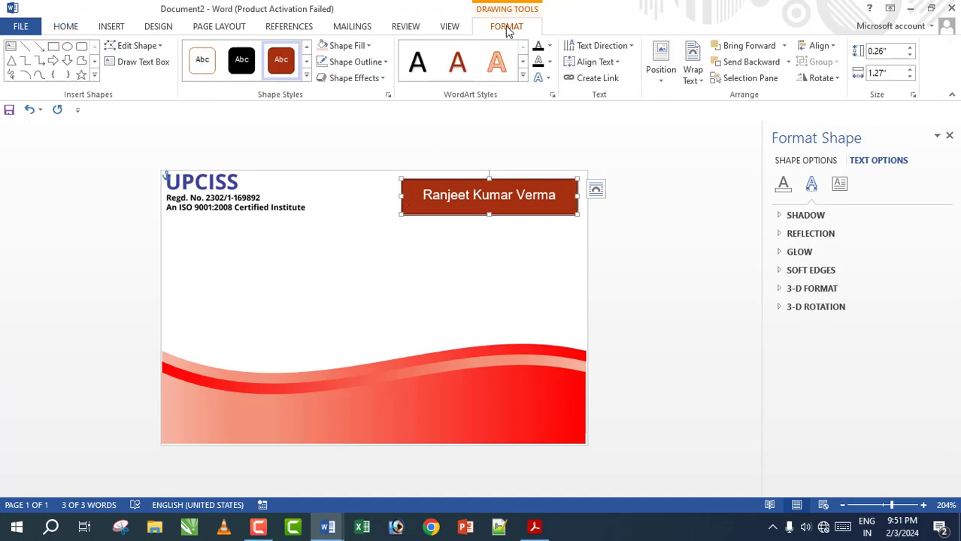
pyautogui.click(342, 45)
pyautogui.click(357, 171)
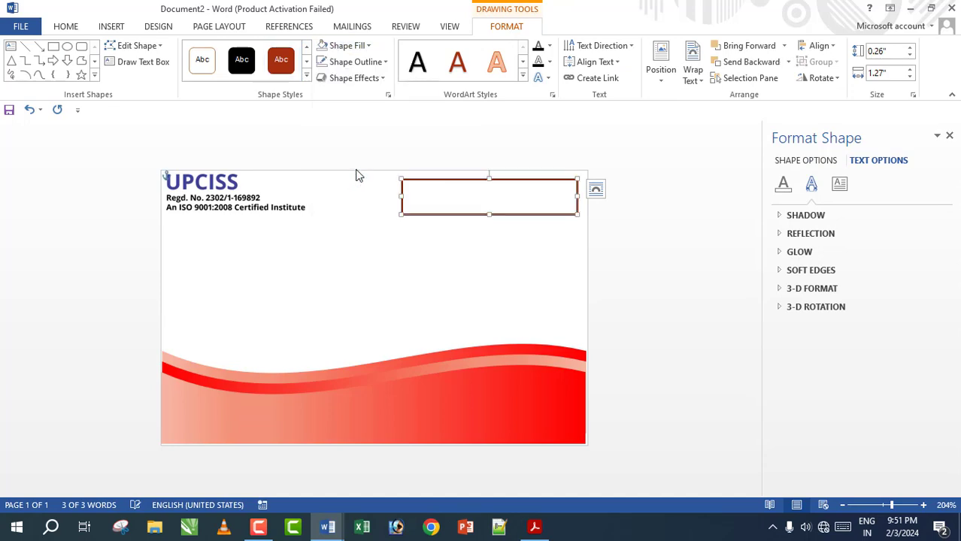
pyautogui.click(350, 62)
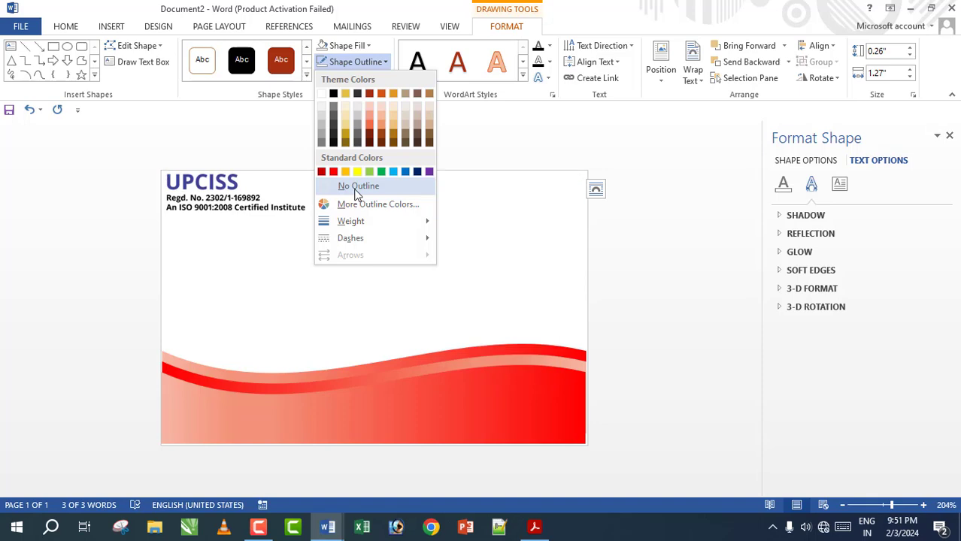
pyautogui.click(354, 187)
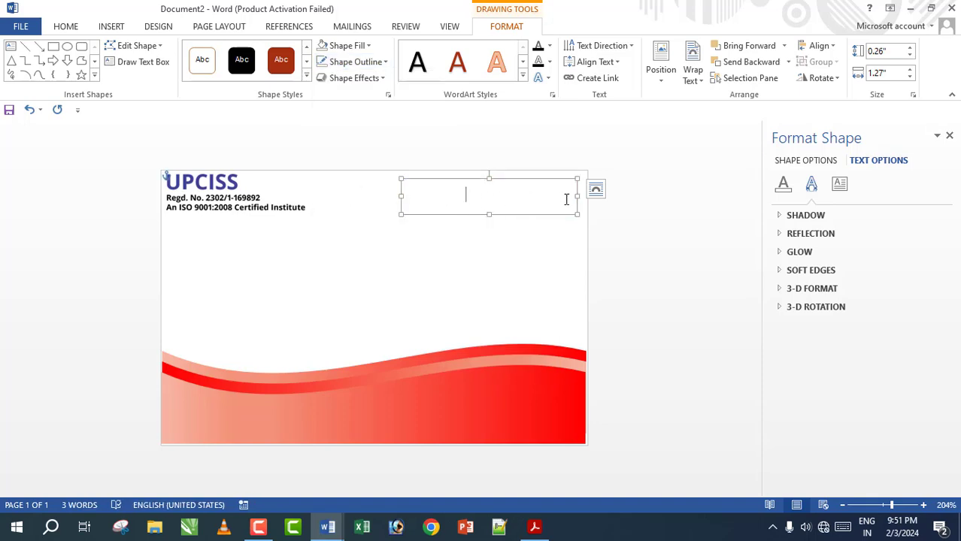
# Make the name text black and bold
pyautogui.moveTo(564, 197); pyautogui.dragTo(425, 197)
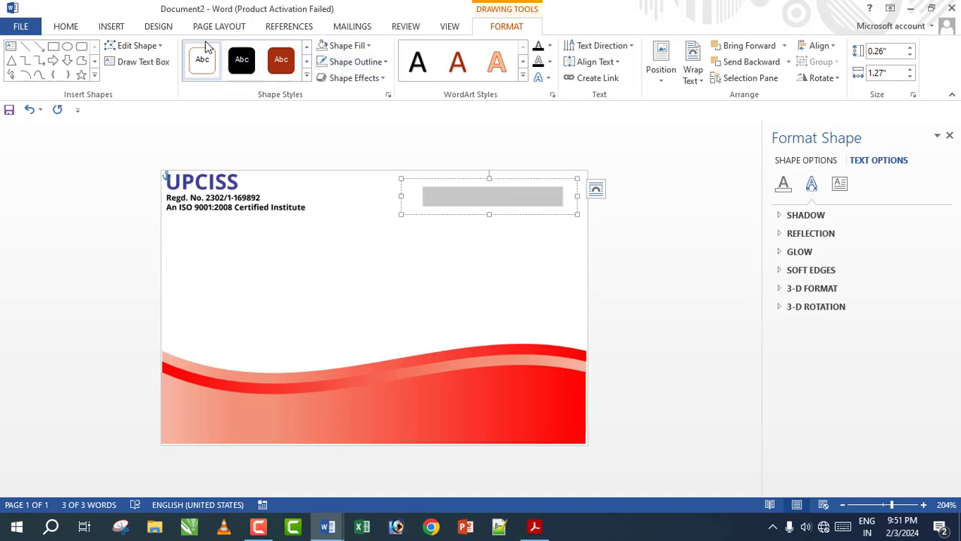
pyautogui.click(65, 27)
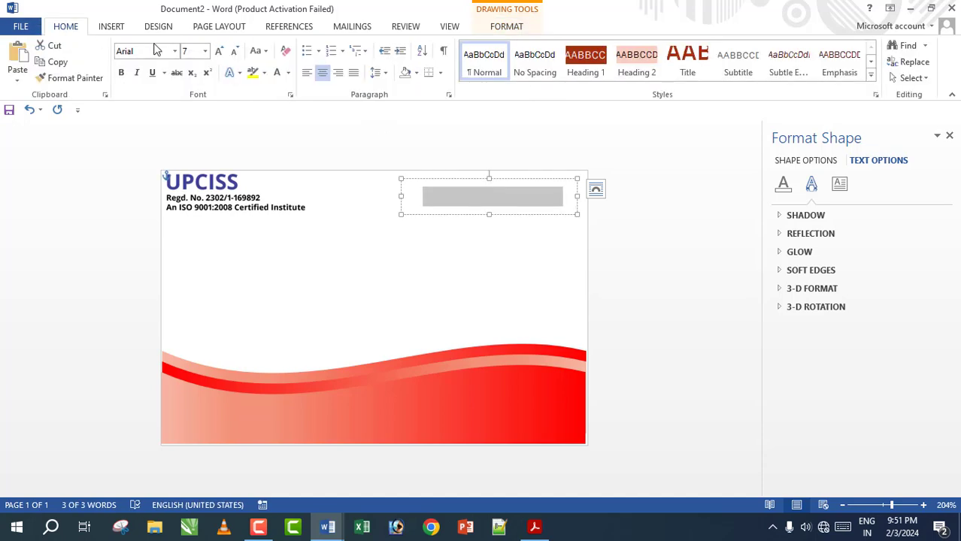
pyautogui.click(287, 73)
pyautogui.click(288, 99)
pyautogui.click(288, 73)
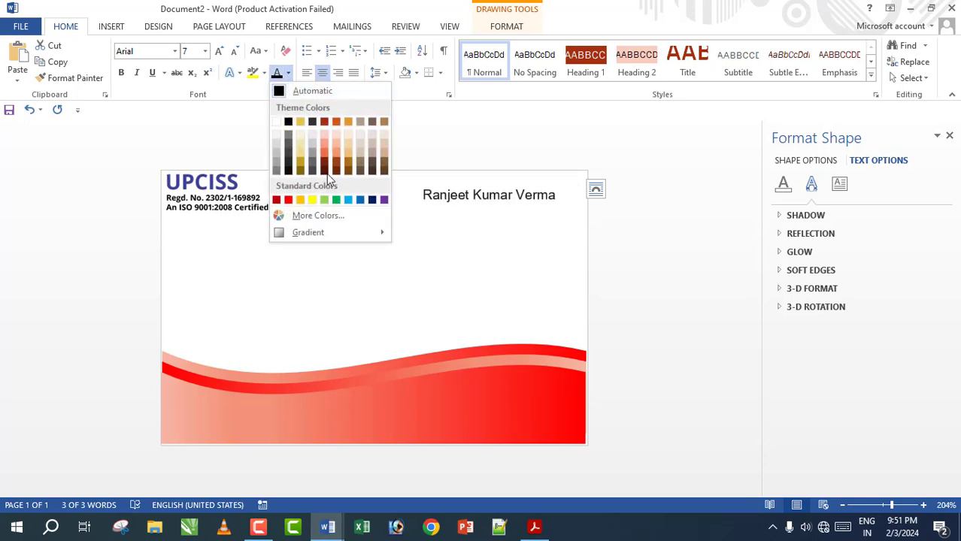
pyautogui.click(288, 122)
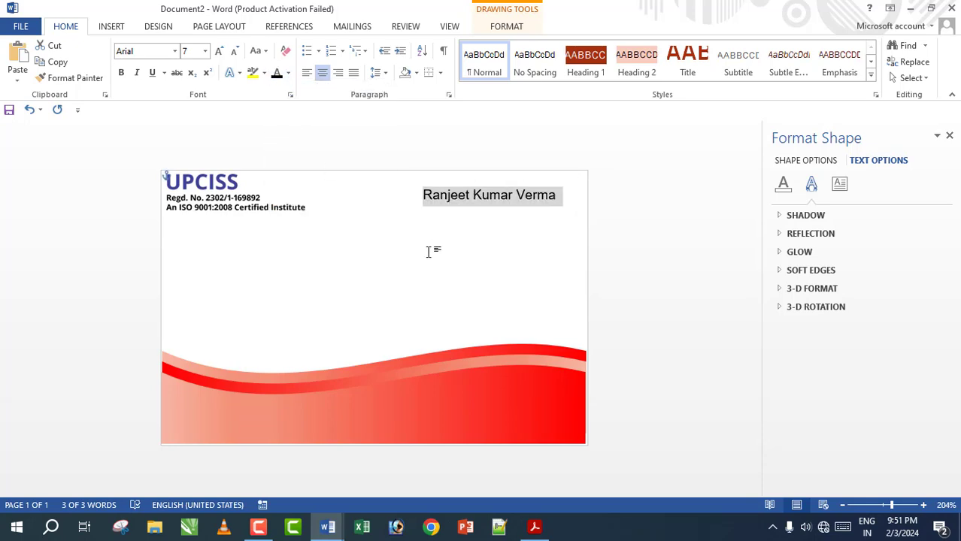
pyautogui.click(446, 197)
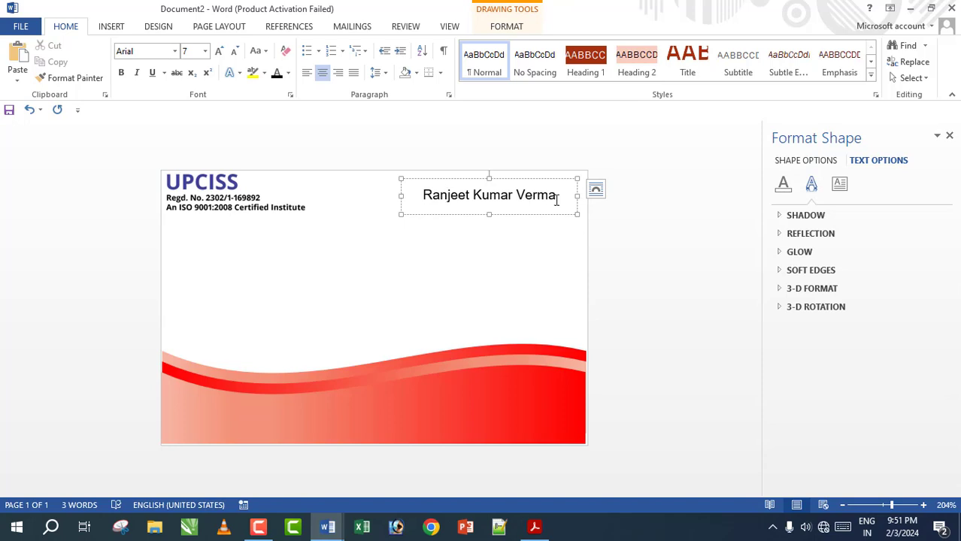
pyautogui.tripleClick(517, 197)
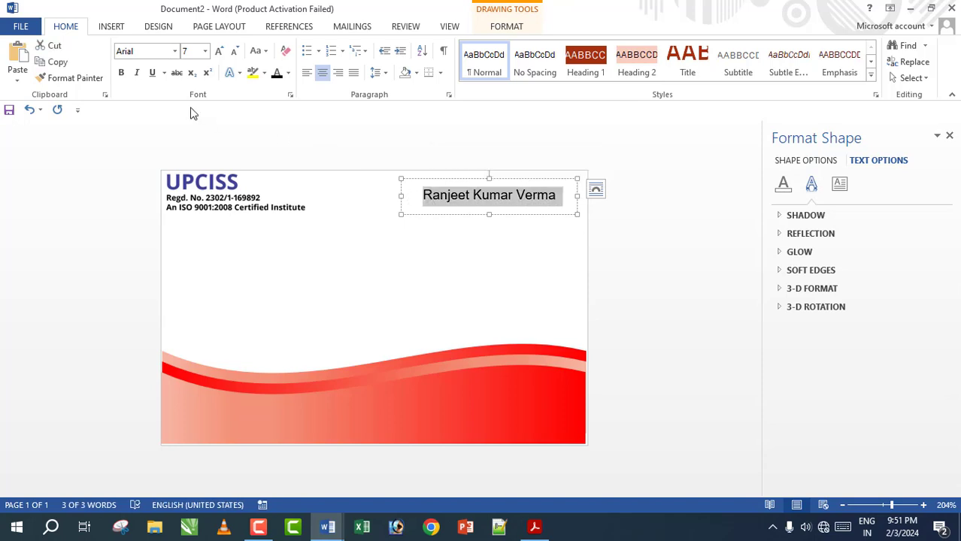
pyautogui.click(121, 73)
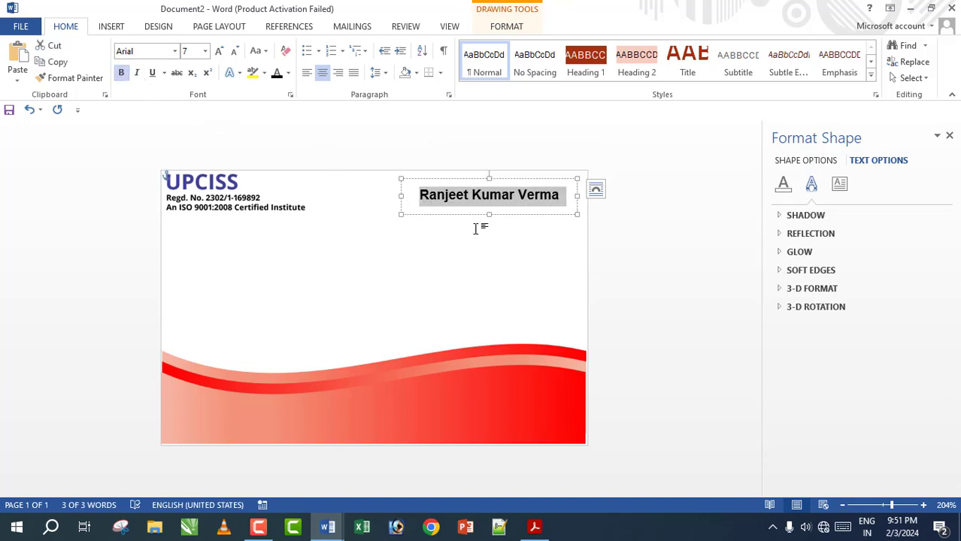
# Move the name into the top-right corner and place a copy at bottom-left
pyautogui.moveTo(506, 218); pyautogui.dragTo(528, 202)
pyautogui.click(534, 254)
pyautogui.click(469, 197)
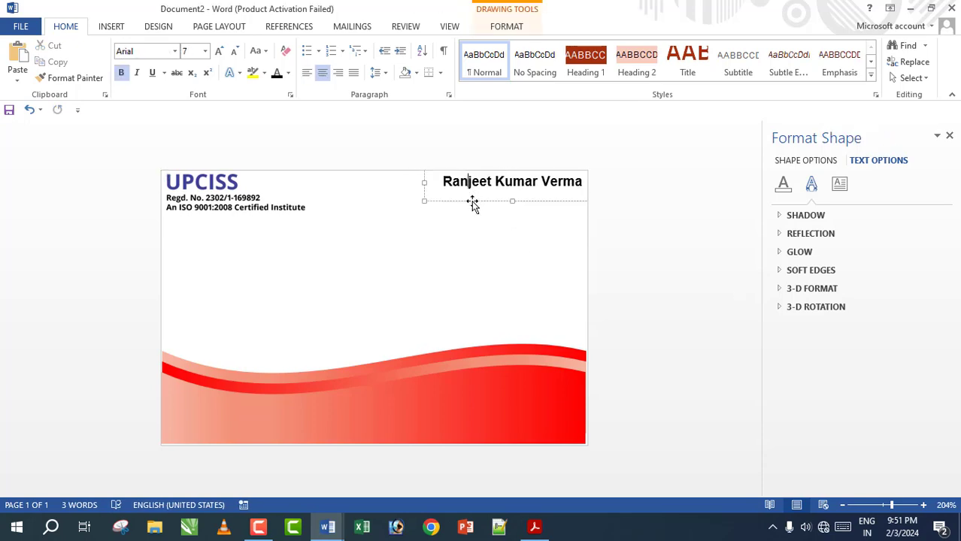
pyautogui.moveTo(472, 203)
pyautogui.mouseDown()
pyautogui.moveTo(219, 436)
pyautogui.moveTo(203, 438)
pyautogui.mouseUp()
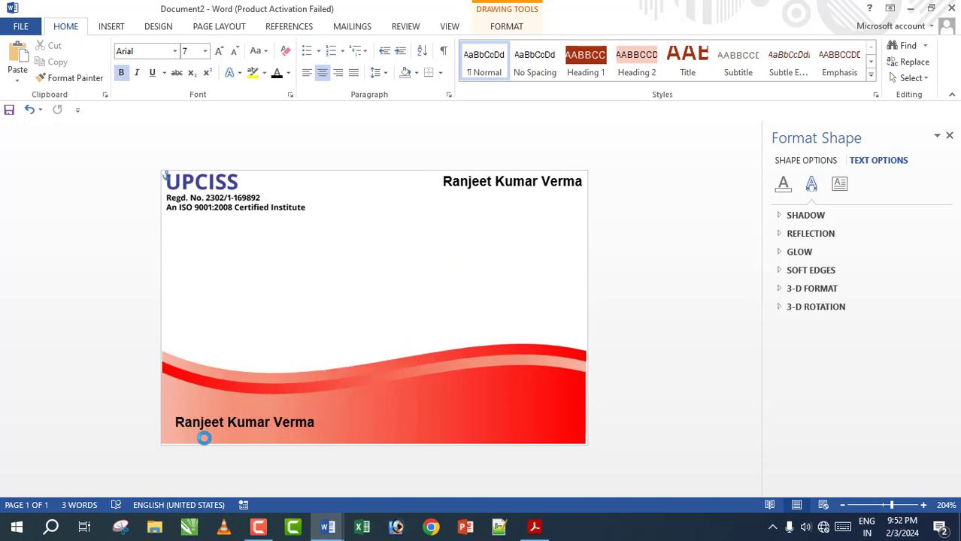
# Shrink the copied text to size 6 and replace it with the mobile number and e-mail address
pyautogui.click(235, 51)
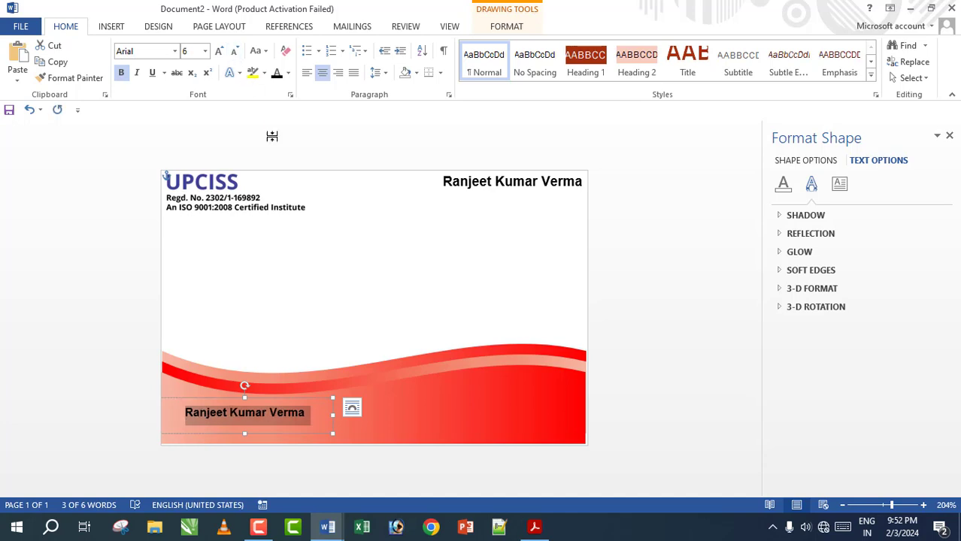
pyautogui.write('M')
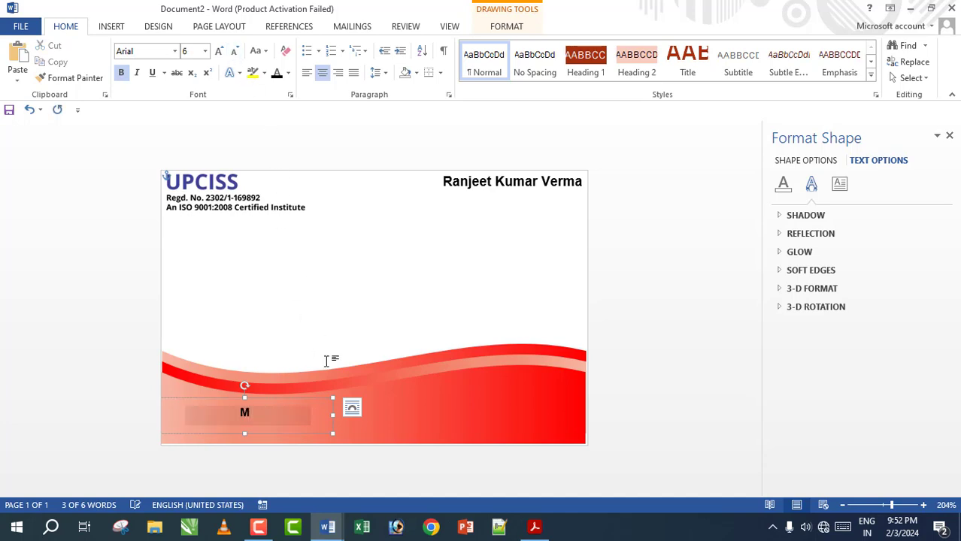
pyautogui.write('o.')
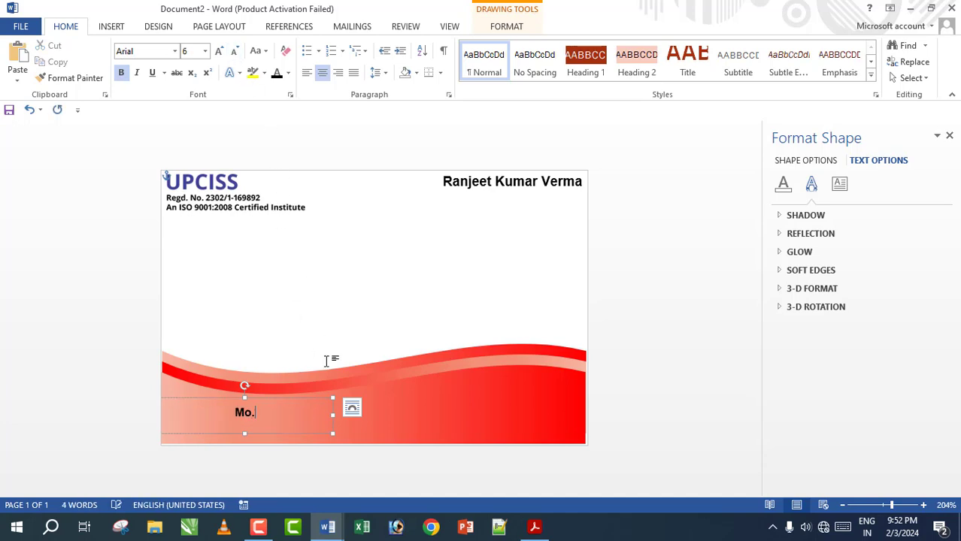
pyautogui.write('No')
# Left-align the contact lines, remove space after paragraphs, and set line spacing to 1.15
pyautogui.moveTo(376, 427); pyautogui.dragTo(182, 408)
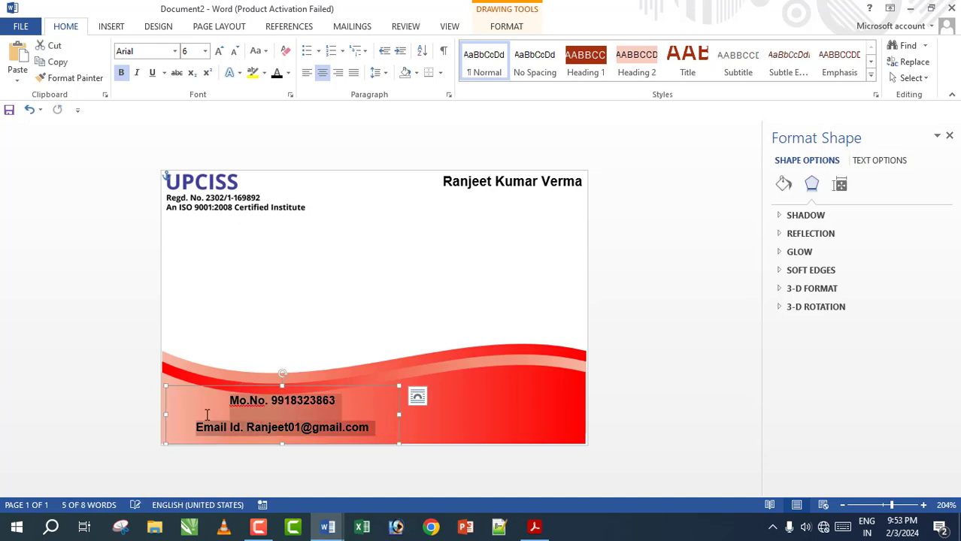
pyautogui.click(307, 72)
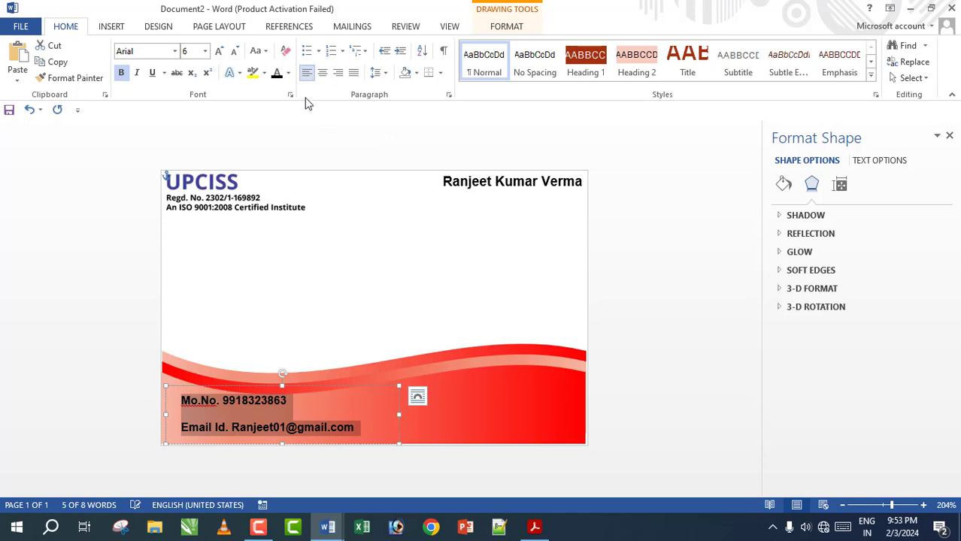
pyautogui.click(379, 72)
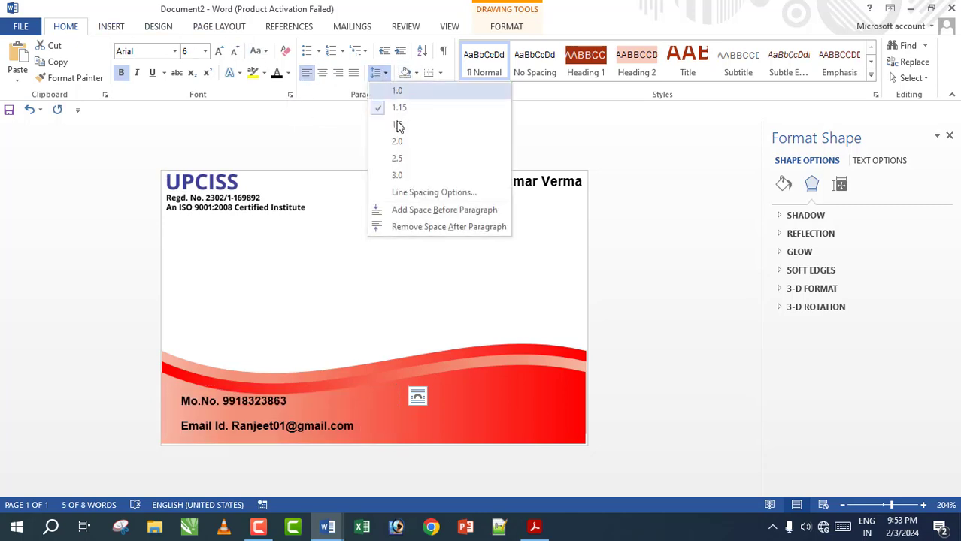
pyautogui.click(425, 227)
pyautogui.click(385, 73)
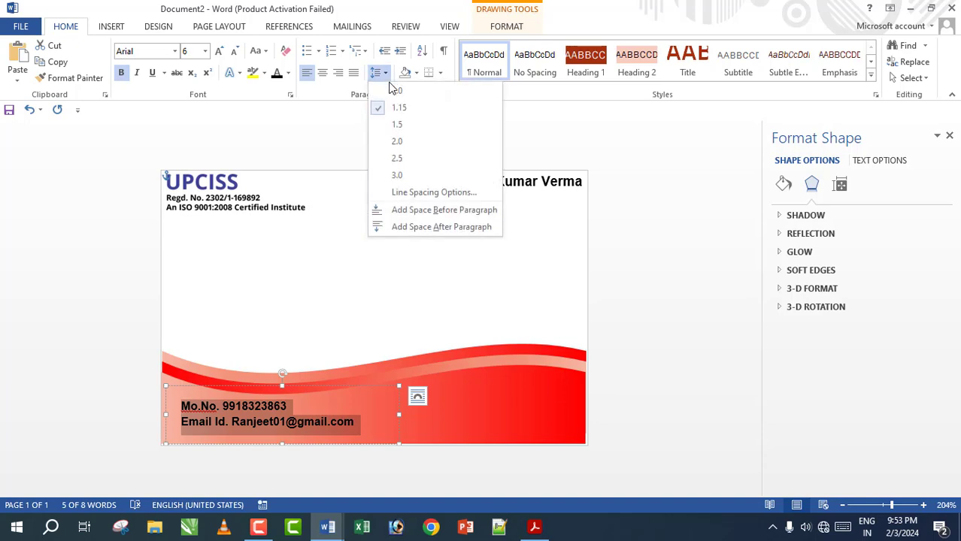
pyautogui.click(388, 90)
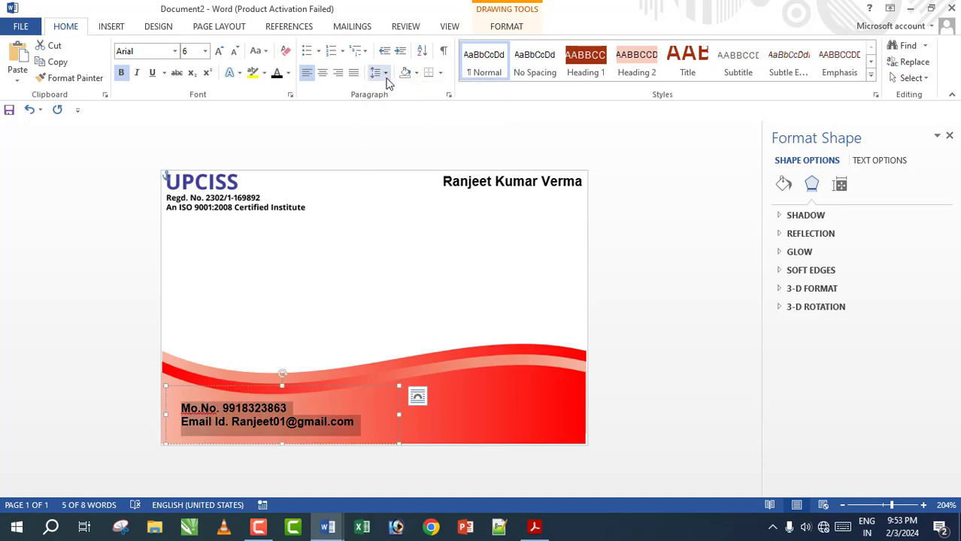
pyautogui.click(385, 73)
pyautogui.click(395, 108)
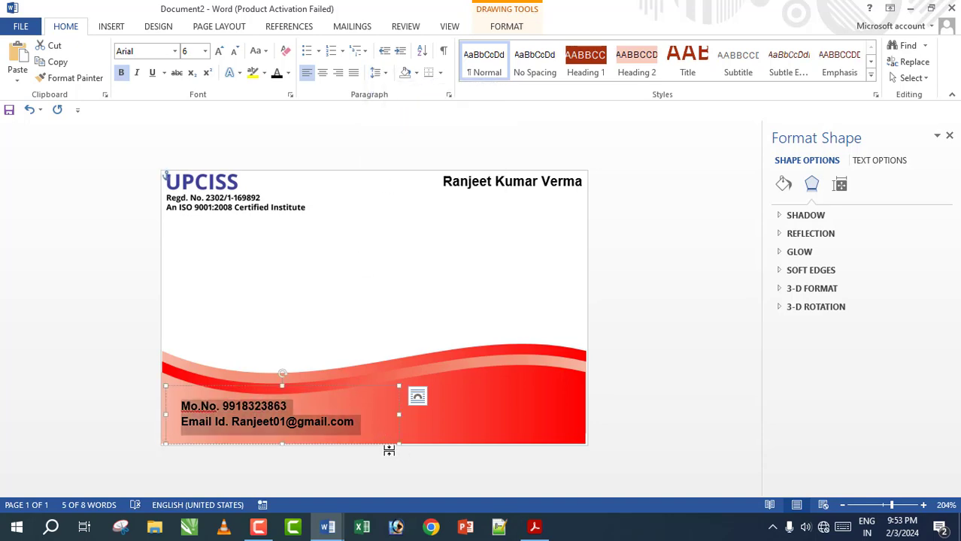
# Move the contact box into the card's bottom-left corner
pyautogui.click(349, 389)
pyautogui.moveTo(349, 388); pyautogui.dragTo(340, 402)
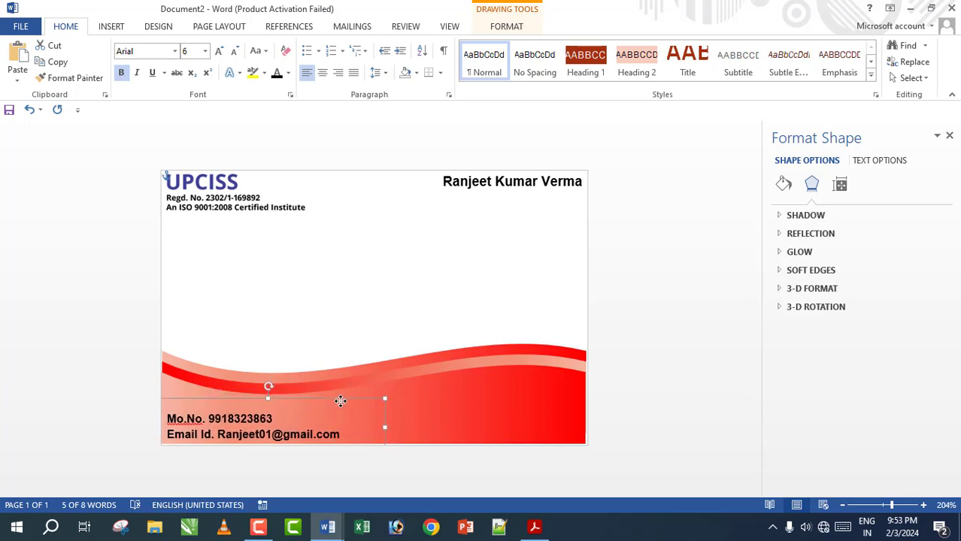
pyautogui.click(560, 361)
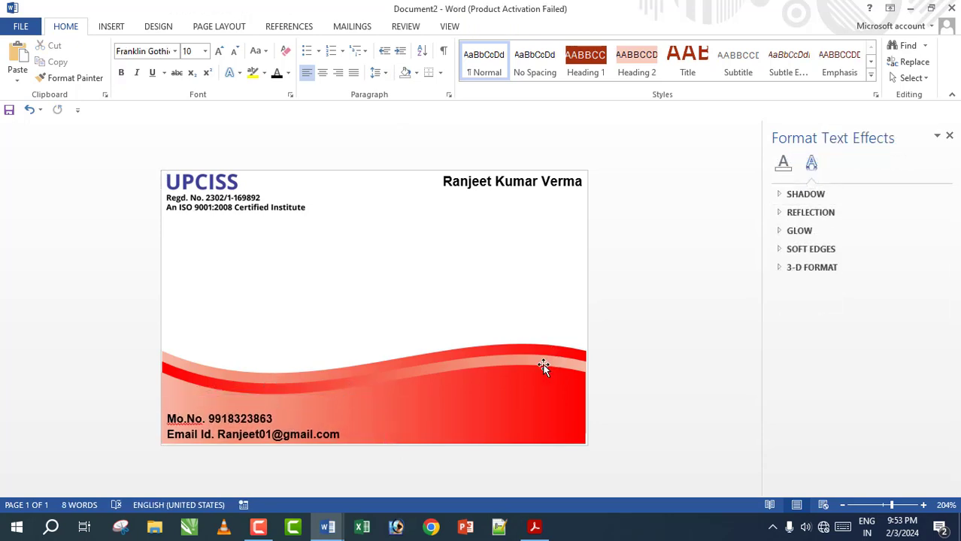
# Copy the contact box onto the red wave and replace it with centred 'All course As- adca/dca/ccc o-level- tally etc'
pyautogui.click(241, 441)
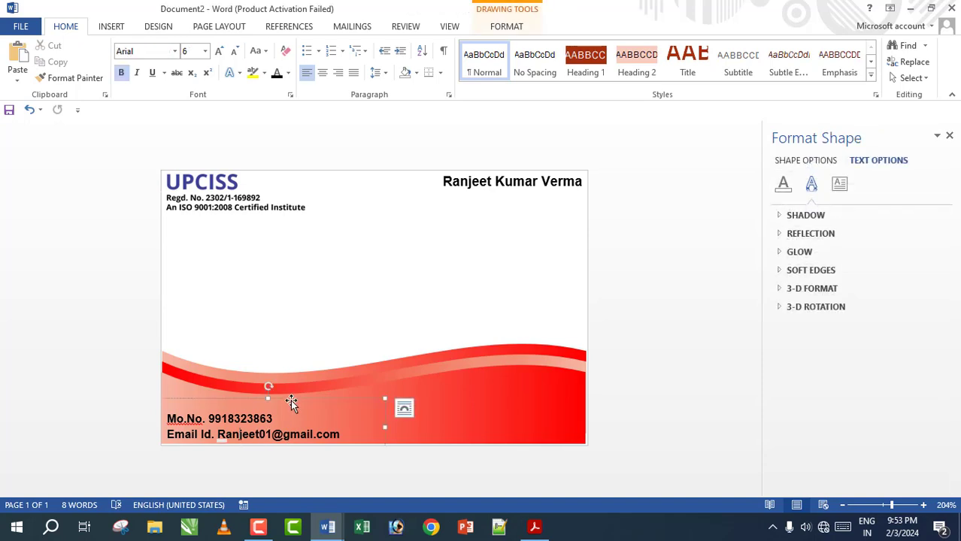
pyautogui.keyDown('ctrl'); pyautogui.moveTo(292, 403); pyautogui.dragTo(526, 370); pyautogui.keyUp('ctrl')
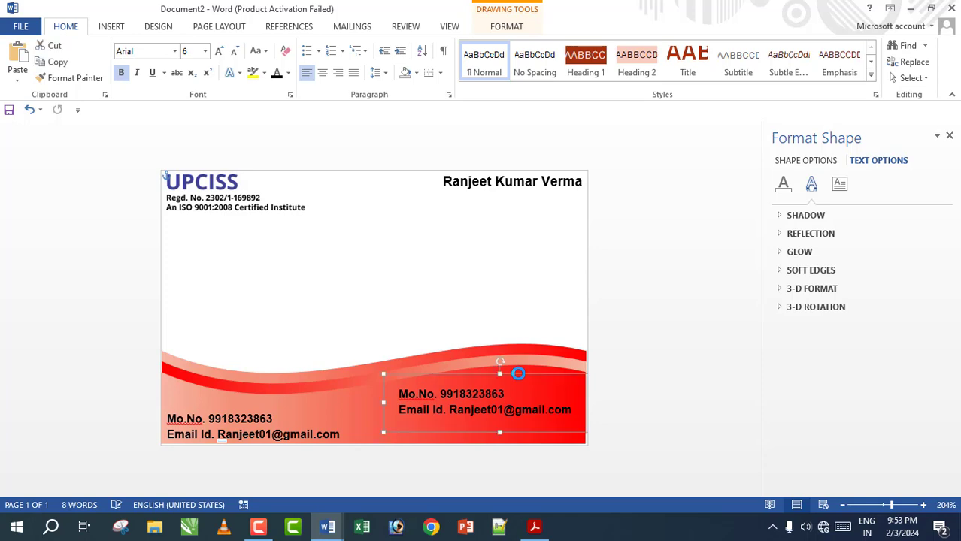
pyautogui.moveTo(569, 410); pyautogui.dragTo(397, 391)
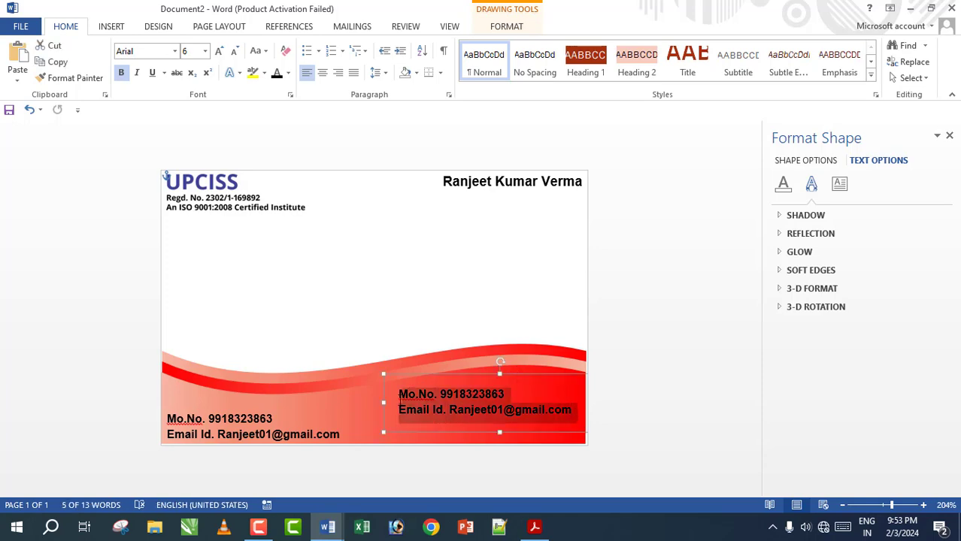
pyautogui.click(322, 73)
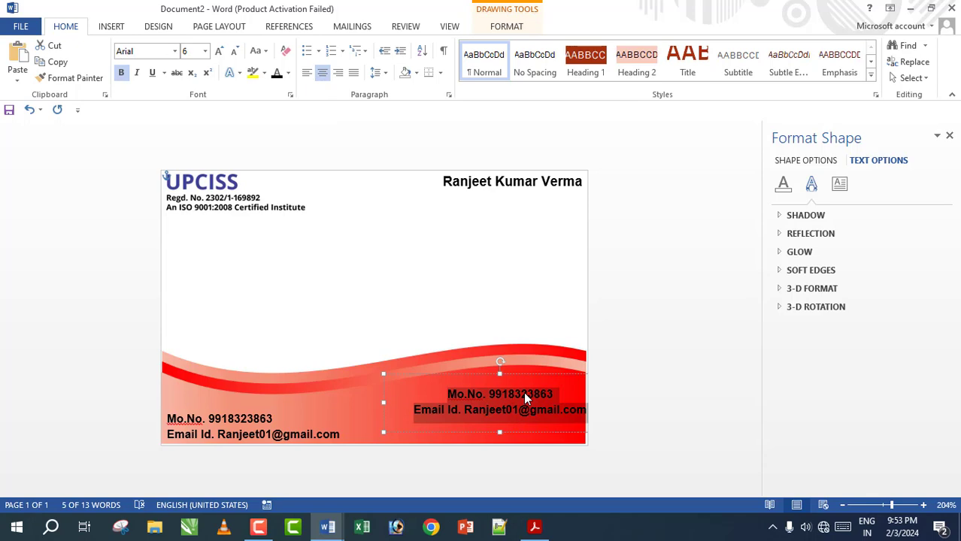
pyautogui.write('All')
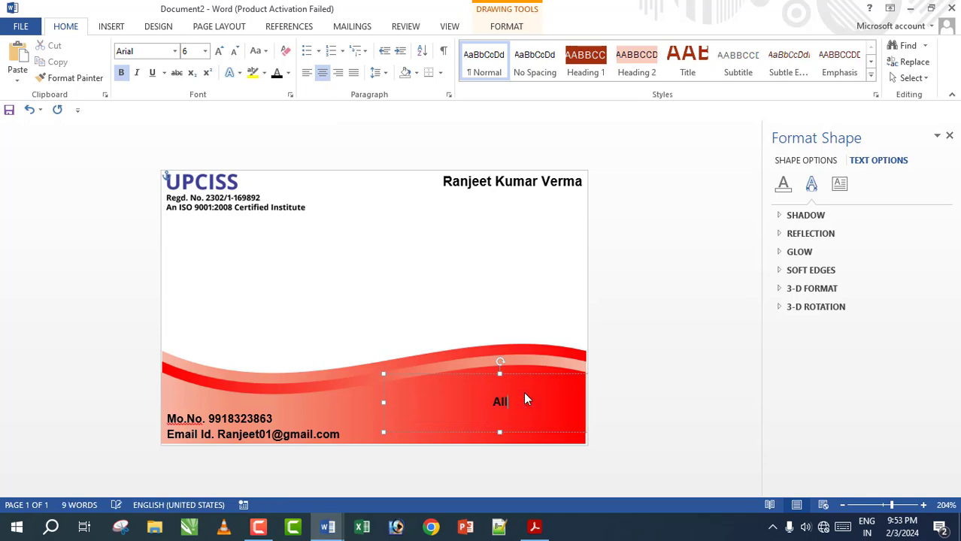
pyautogui.write(' course As- adca/dca/ccc o-level- tally etc')
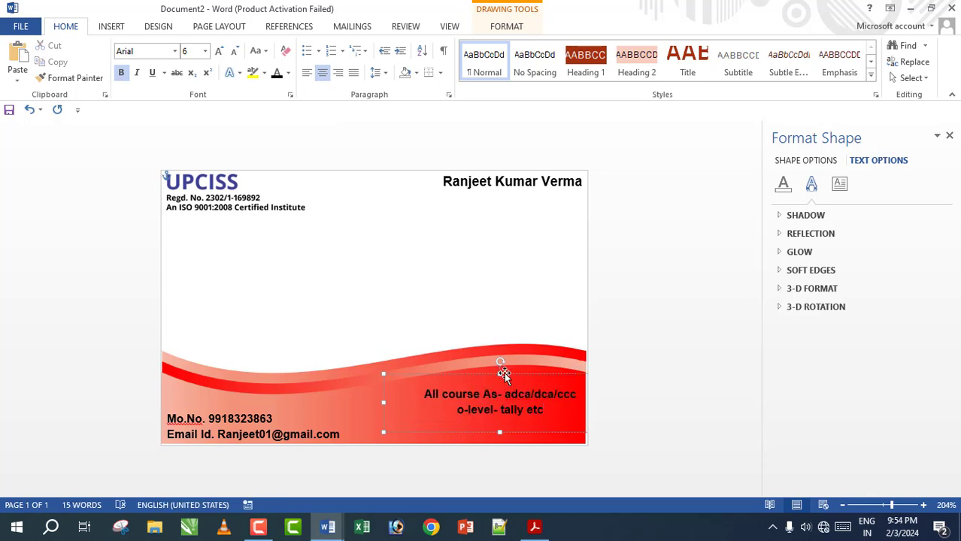
pyautogui.moveTo(504, 373); pyautogui.dragTo(497, 367)
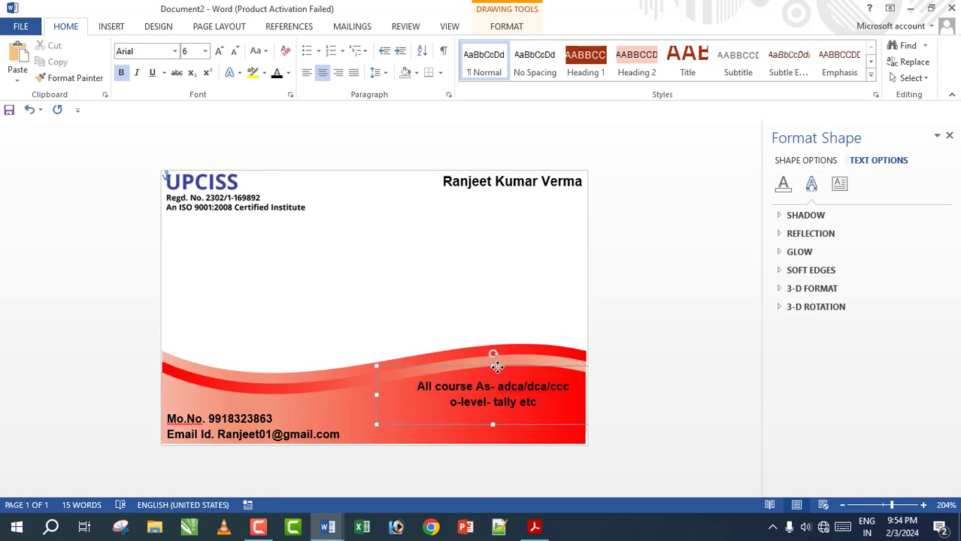
# Make all the course list text white
pyautogui.hotkey('ctrl', 'a')
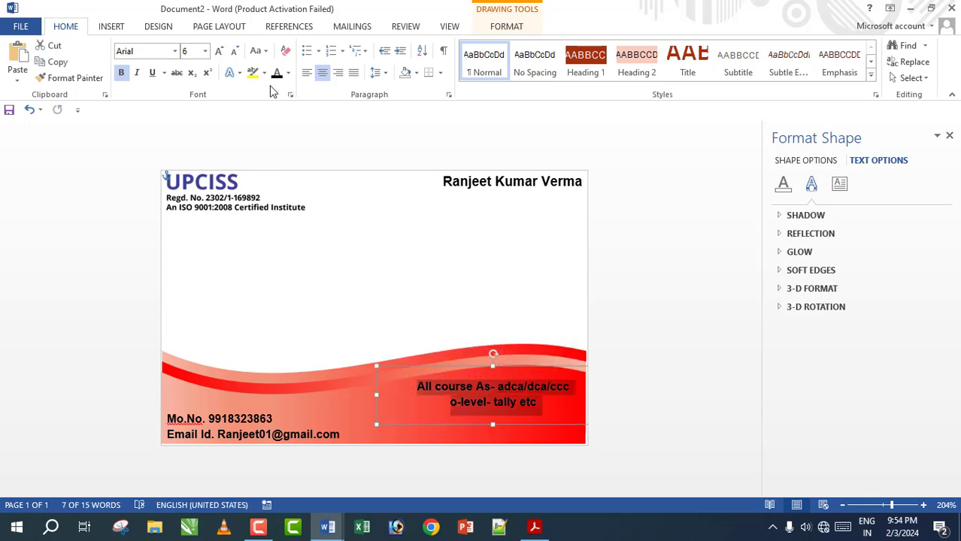
pyautogui.click(290, 75)
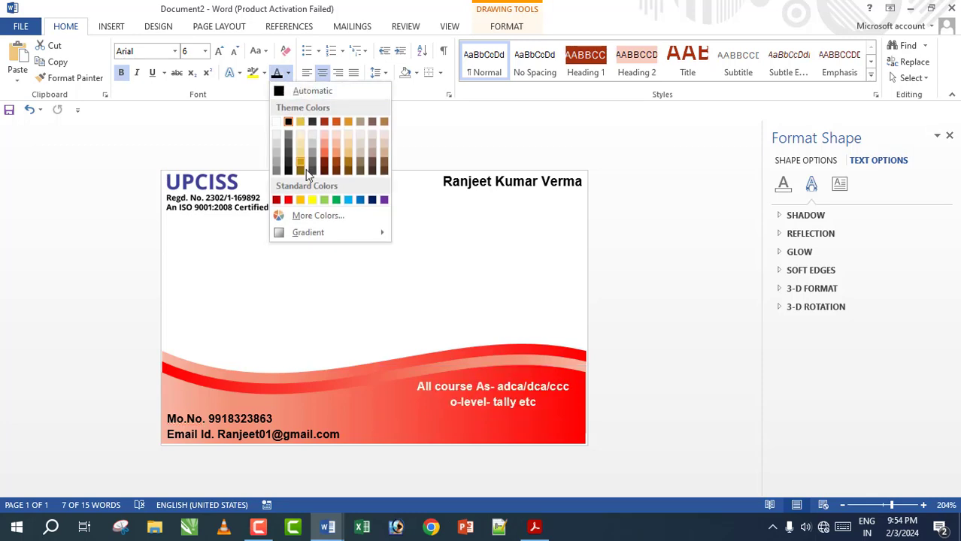
pyautogui.click(278, 122)
pyautogui.click(436, 285)
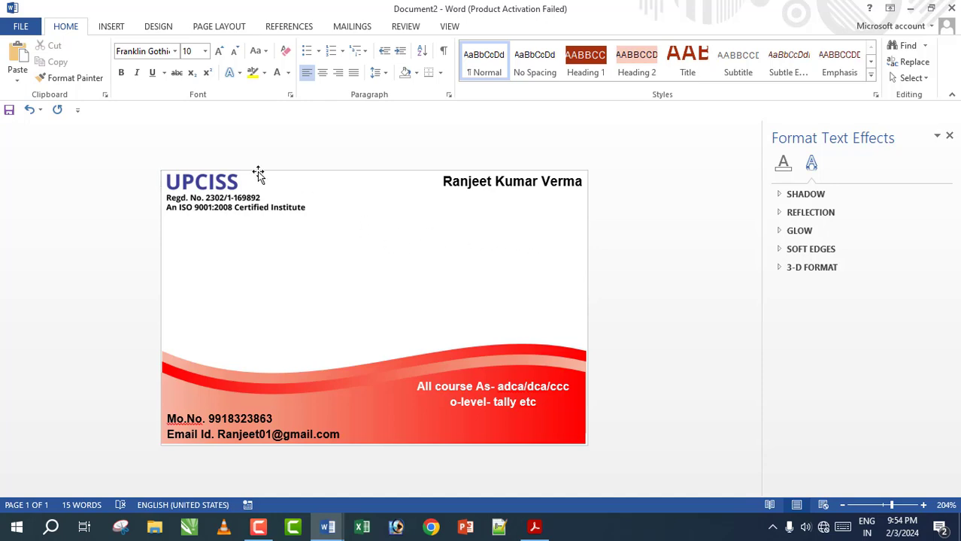
# Draw a rectangle covering the whole card and fill it pale peach
pyautogui.click(113, 27)
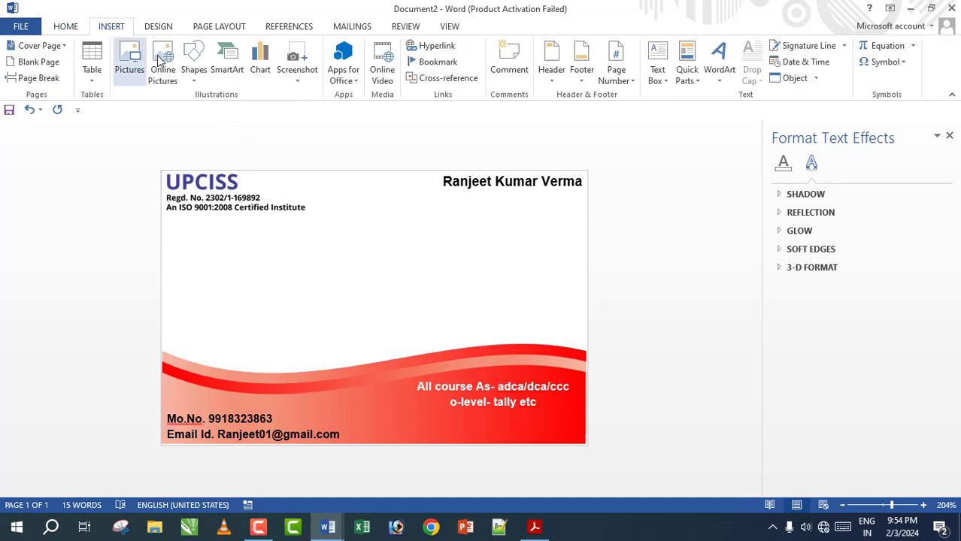
pyautogui.click(194, 69)
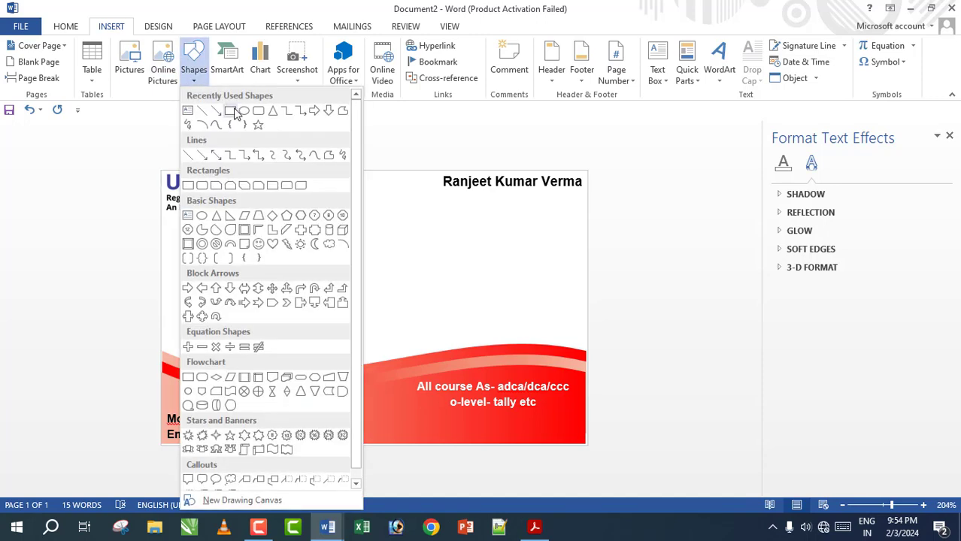
pyautogui.click(233, 111)
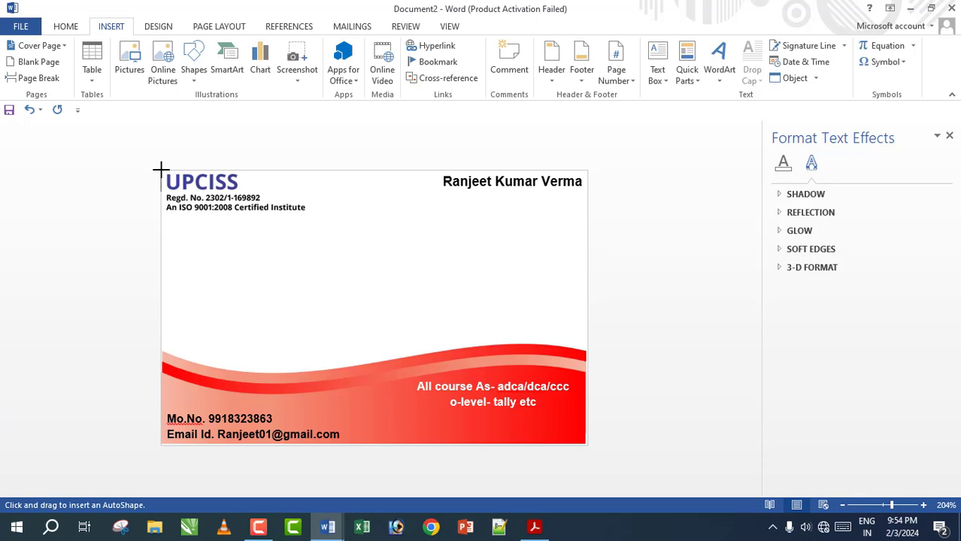
pyautogui.moveTo(161, 170); pyautogui.dragTo(586, 443)
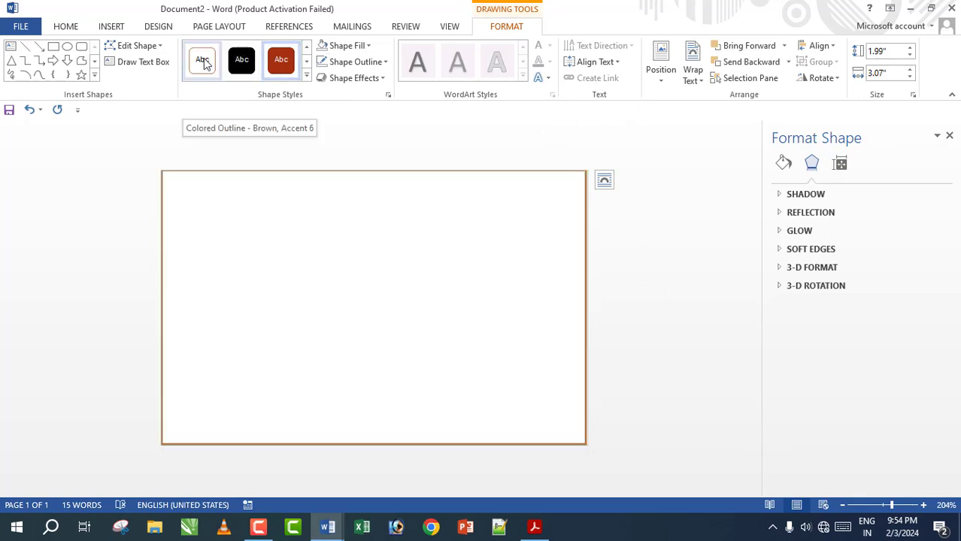
pyautogui.click(368, 46)
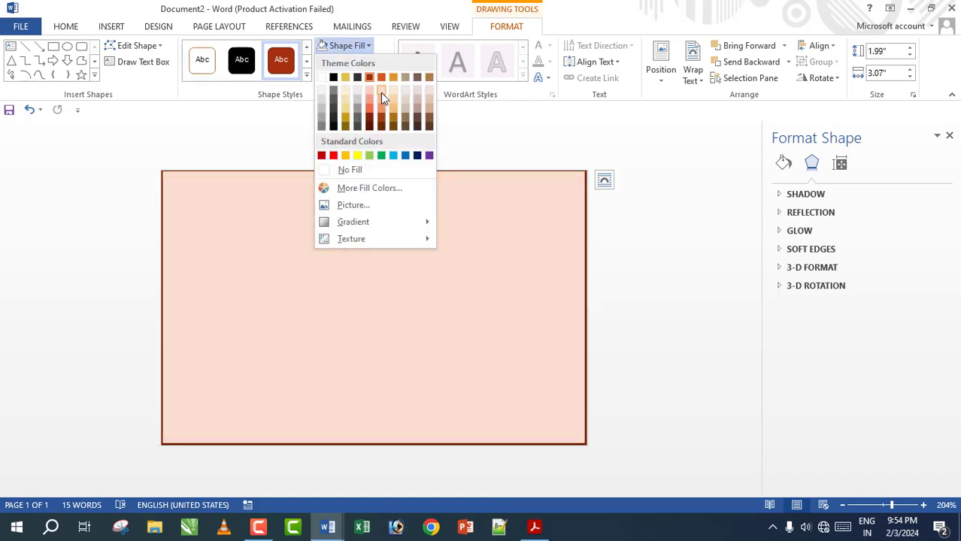
pyautogui.click(390, 88)
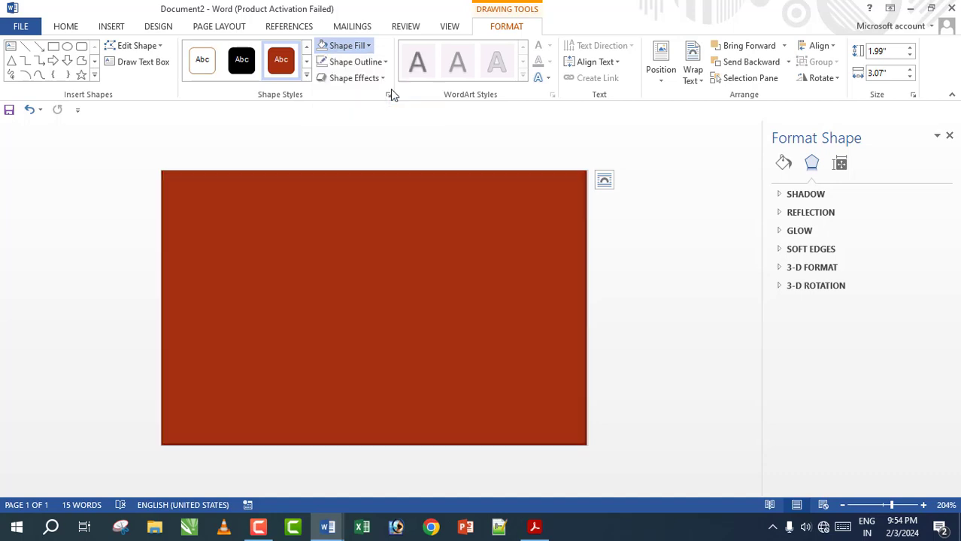
# Send the peach rectangle backward until it sits behind the logo, text and waves
pyautogui.click(747, 64)
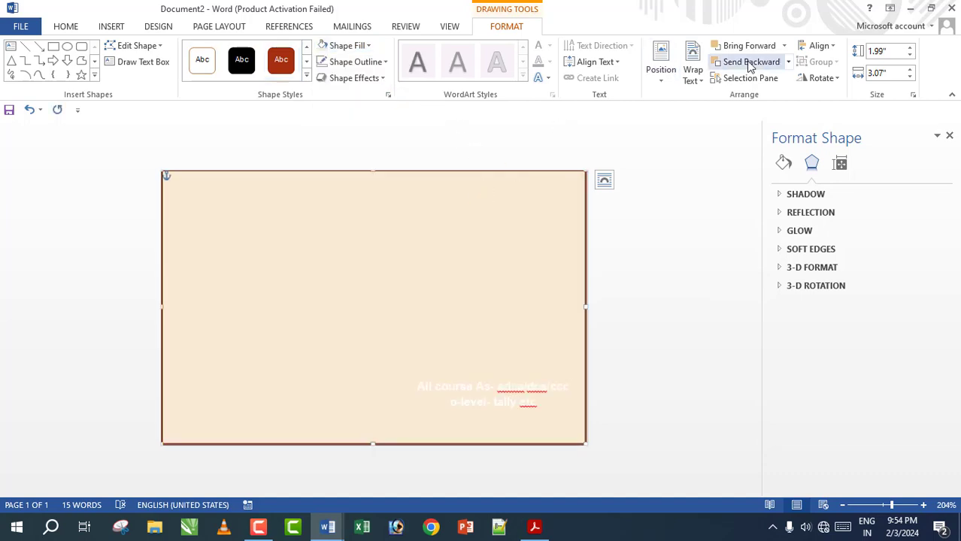
pyautogui.click(749, 64)
pyautogui.click(749, 64)
pyautogui.click(749, 64)
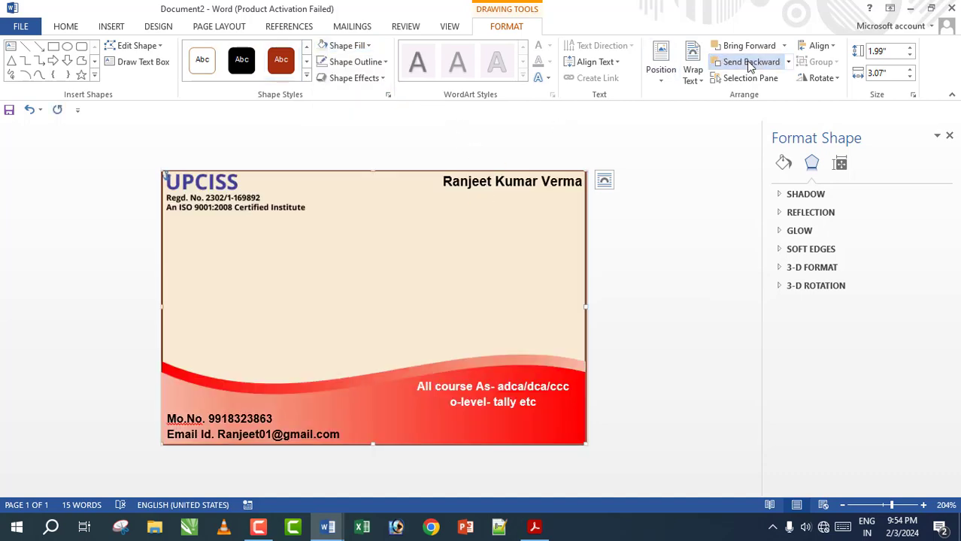
pyautogui.click(749, 66)
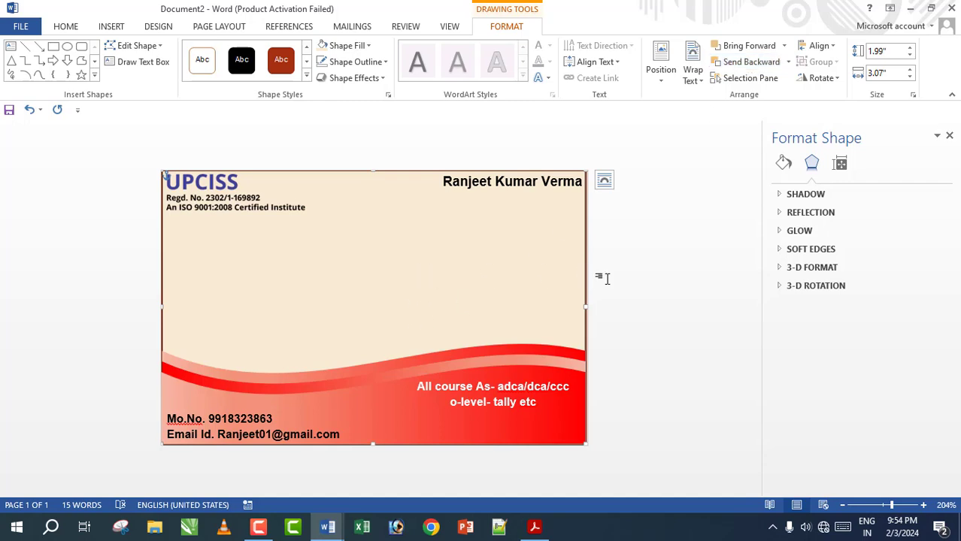
pyautogui.click(466, 280)
pyautogui.click(465, 279)
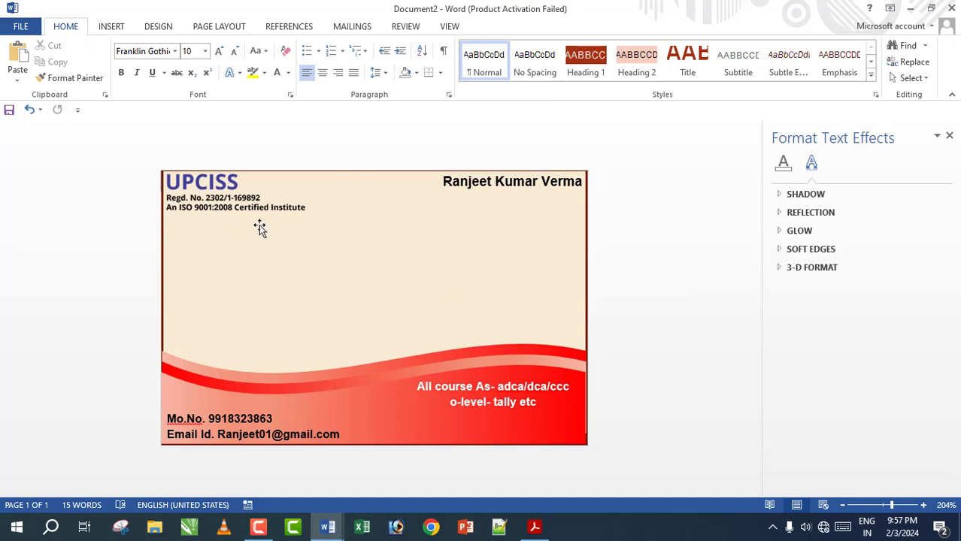
# Draw a straight line under the 'An ISO 9001:2008 Certified Institute' header text
pyautogui.click(110, 26)
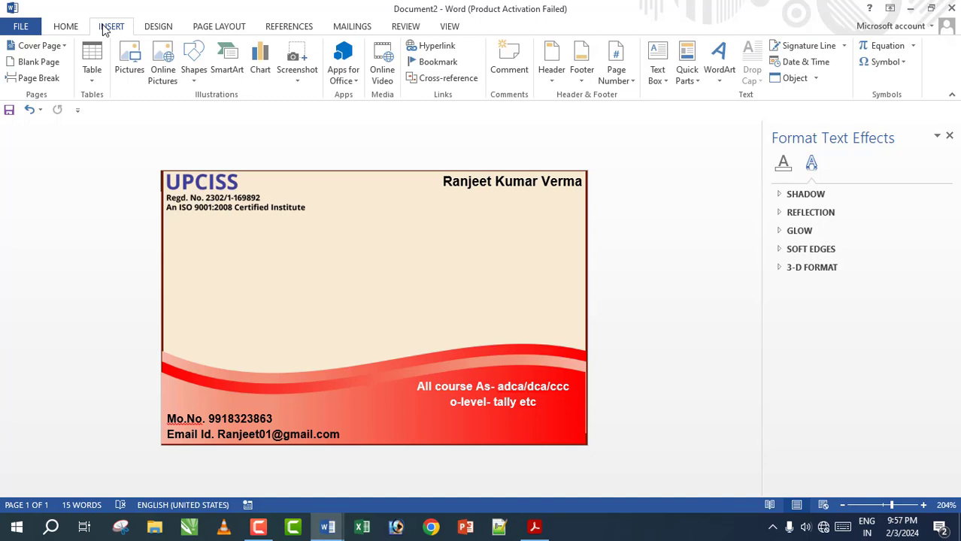
pyautogui.click(193, 71)
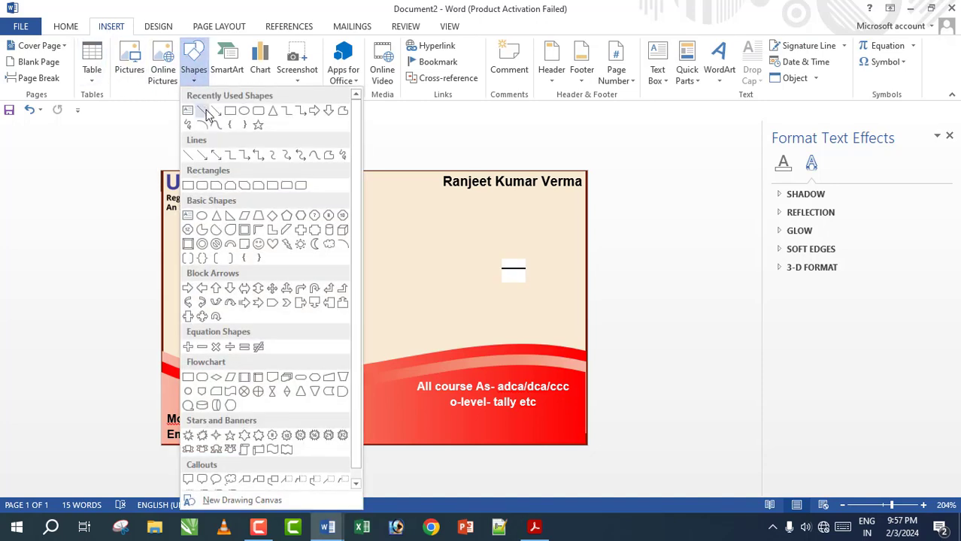
pyautogui.click(206, 111)
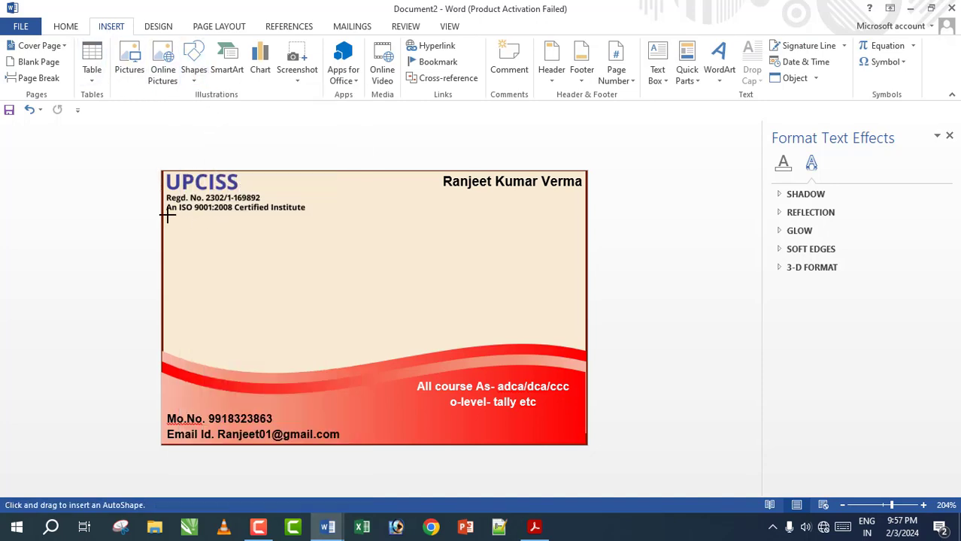
pyautogui.moveTo(167, 216); pyautogui.dragTo(304, 229)
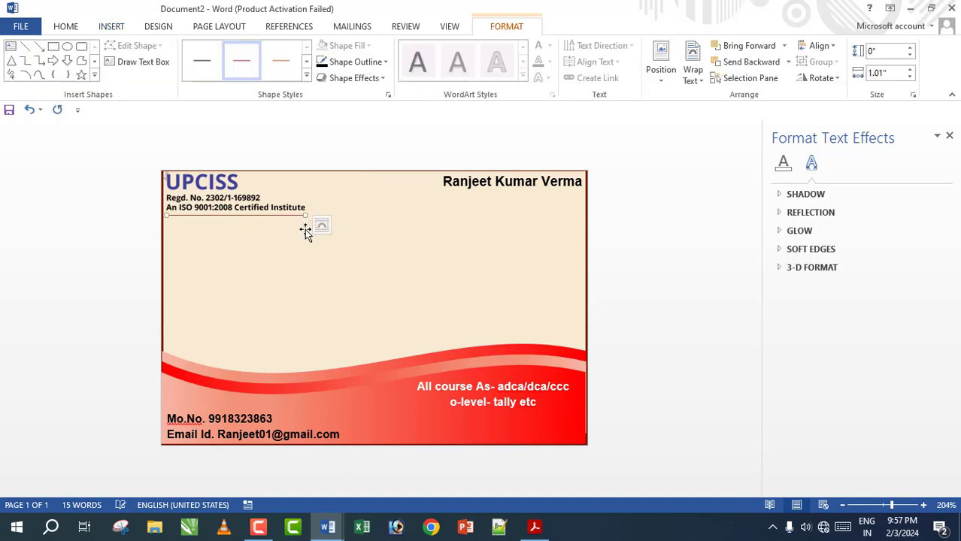
# Thicken the header underline and colour it red
pyautogui.click(350, 62)
pyautogui.moveTo(359, 226)
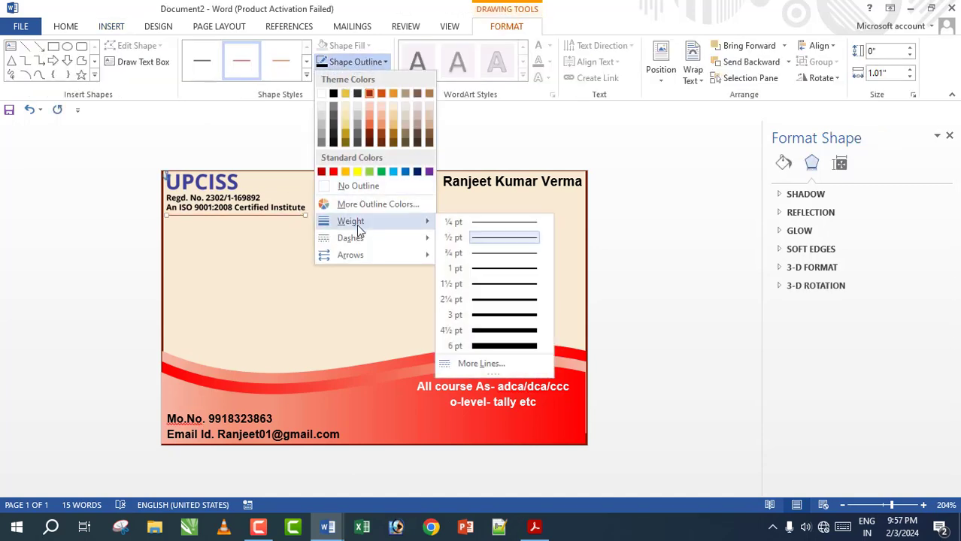
pyautogui.click(506, 275)
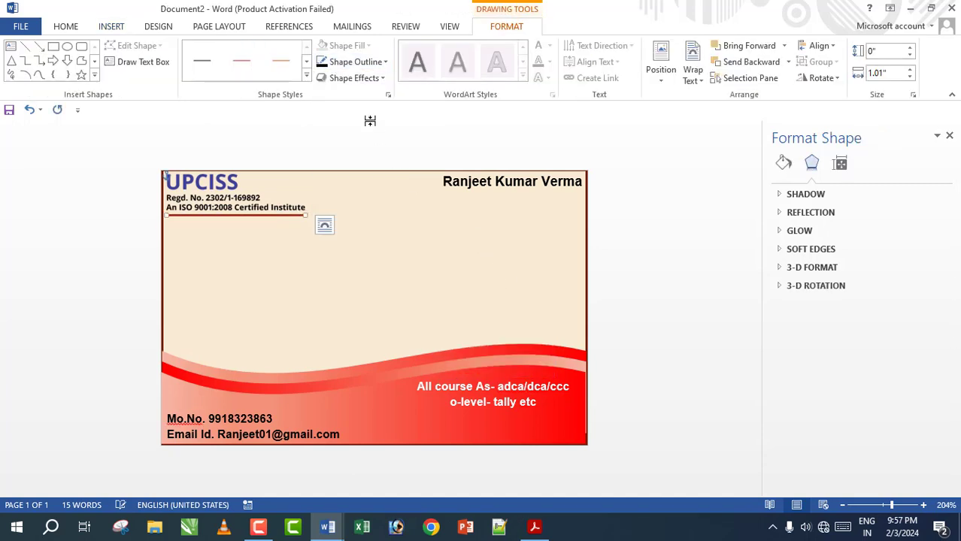
pyautogui.click(353, 62)
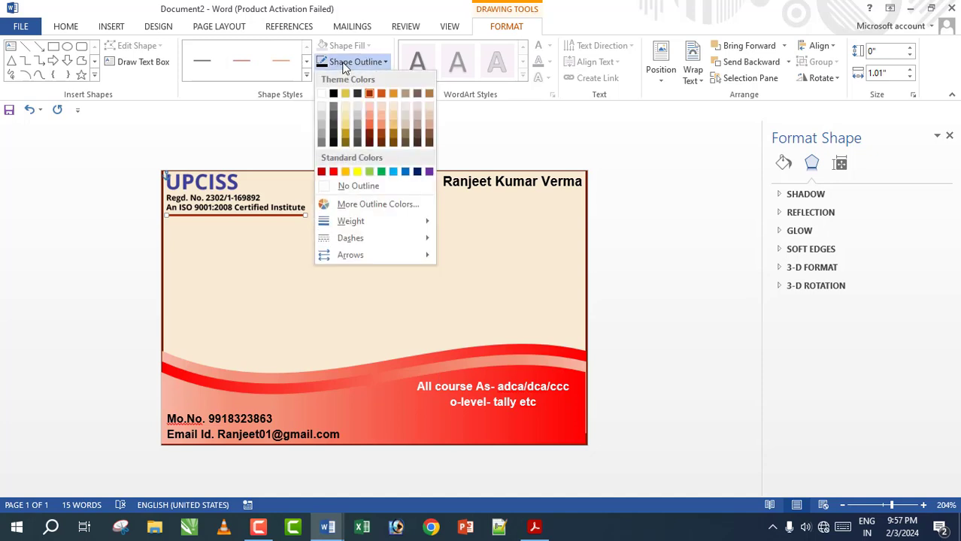
pyautogui.click(333, 173)
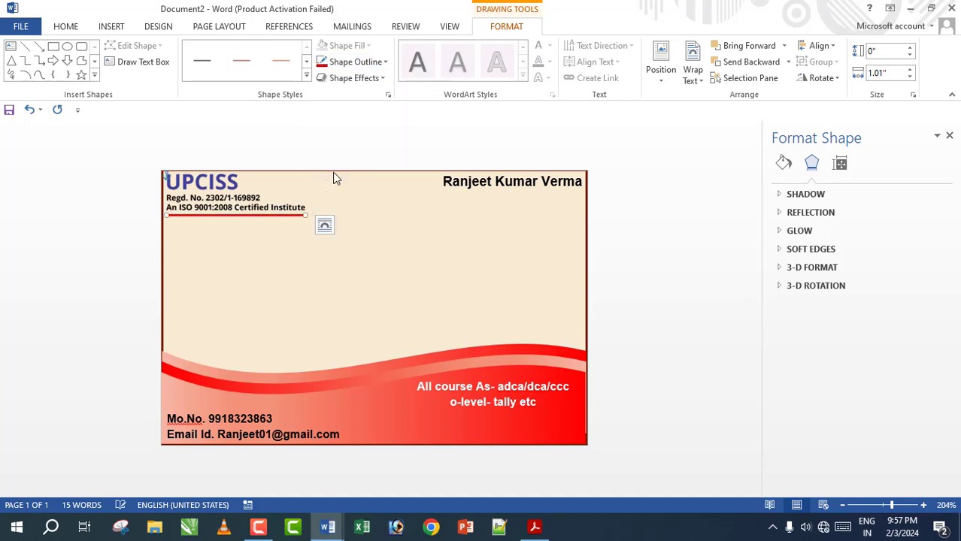
pyautogui.click(414, 286)
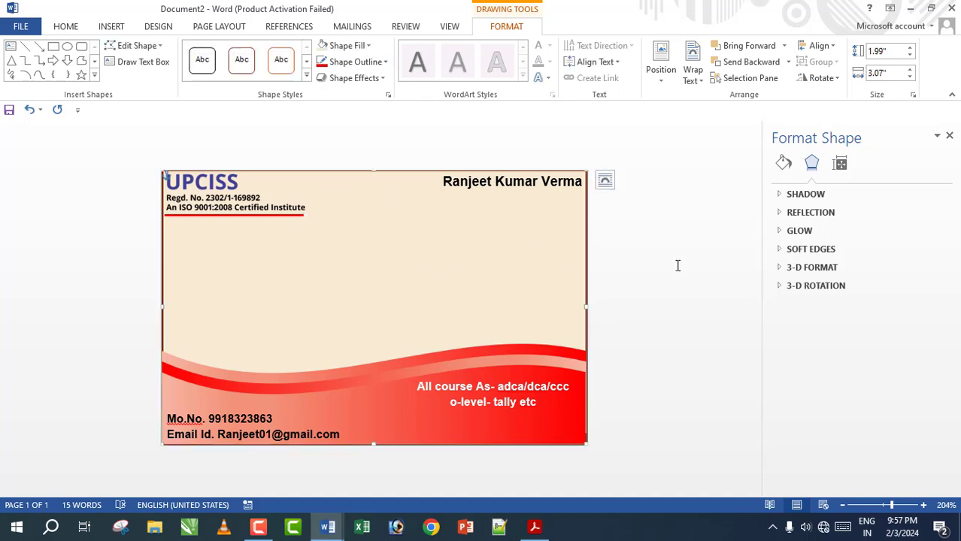